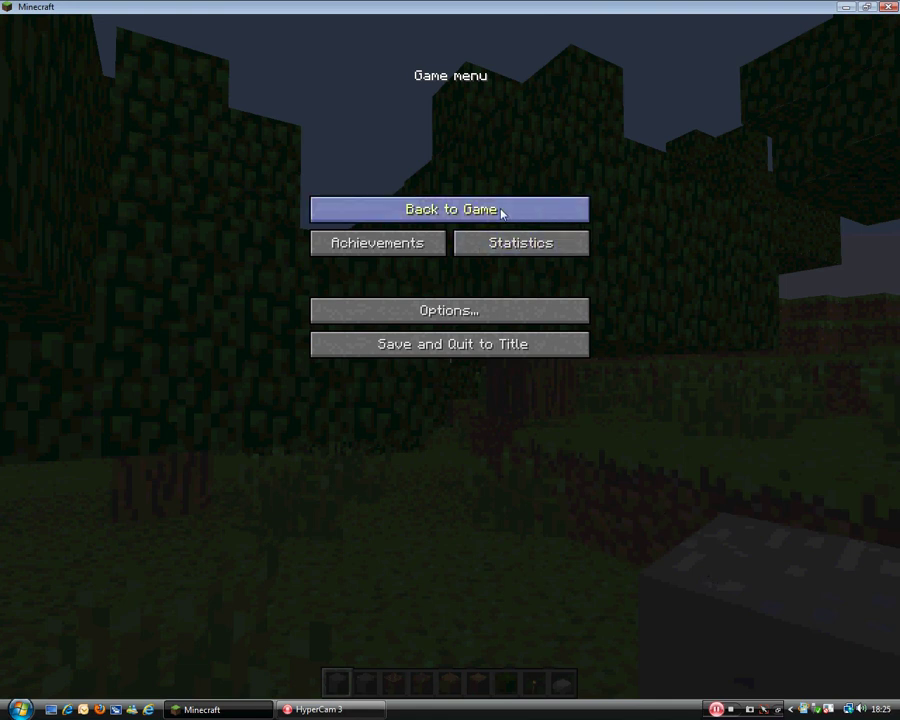
# Step: Resume the game and hold the cobblestone block
pyautogui.click(502, 209)
pyautogui.press('w')
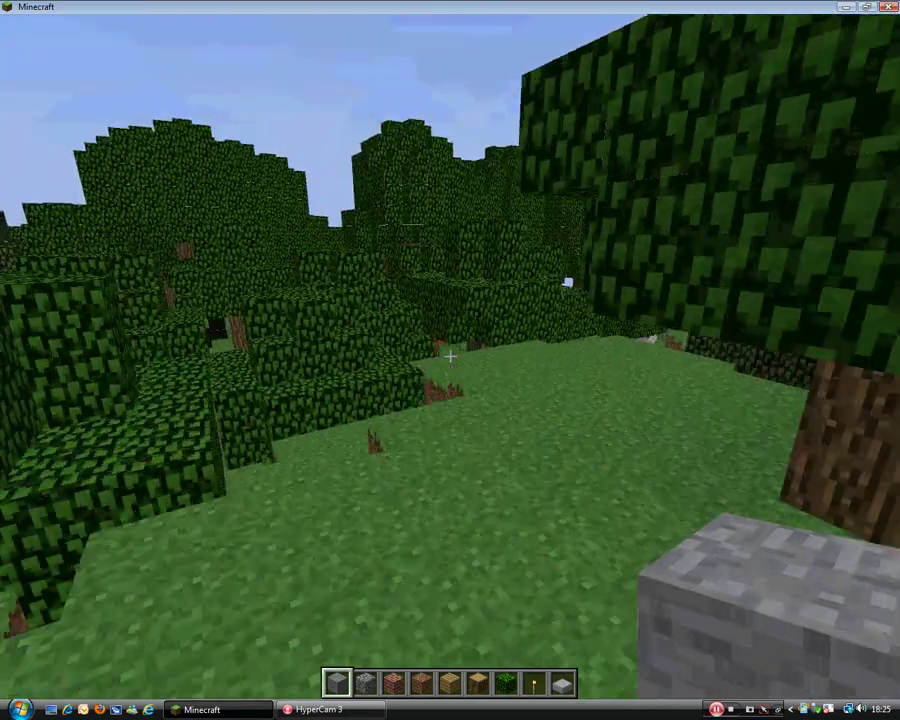
pyautogui.press('2')
pyautogui.press('e')
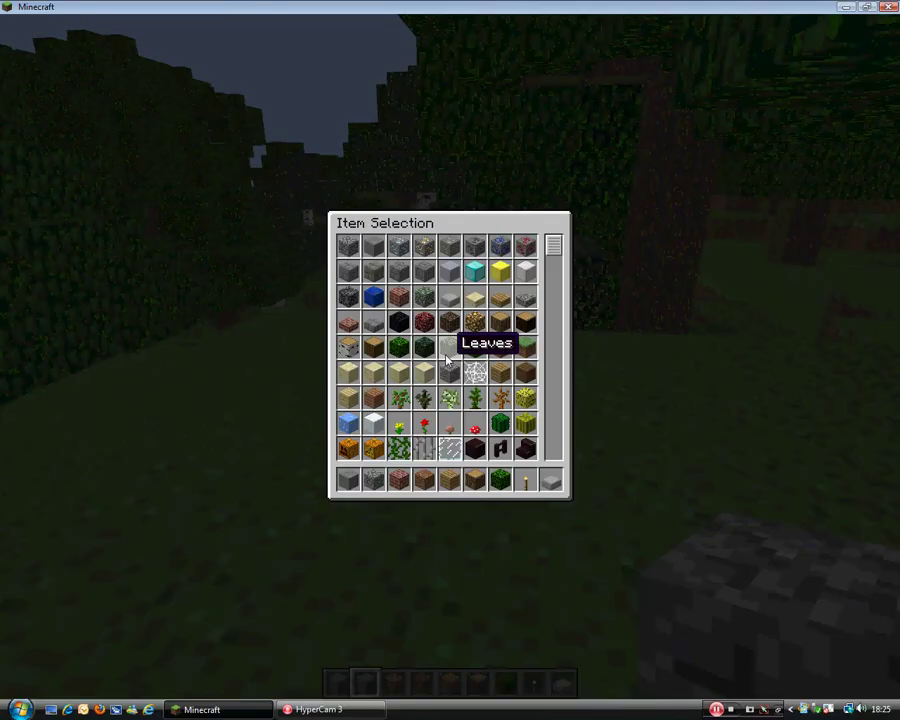
pyautogui.press('e')
# Step: Look over the video settings and return to the game
pyautogui.press('Escape')
pyautogui.click(446, 314)
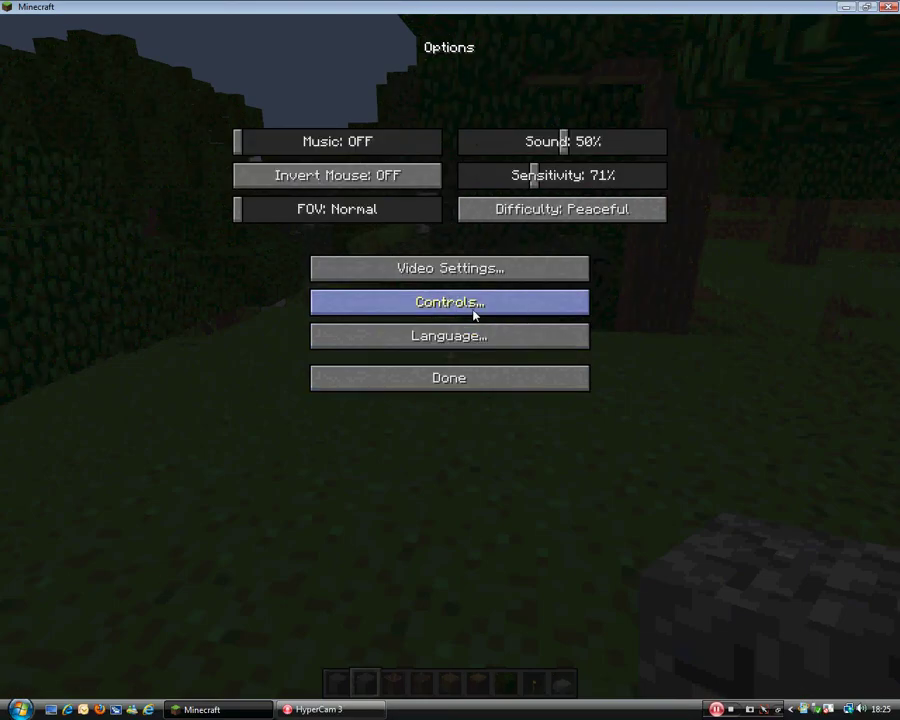
pyautogui.click(480, 269)
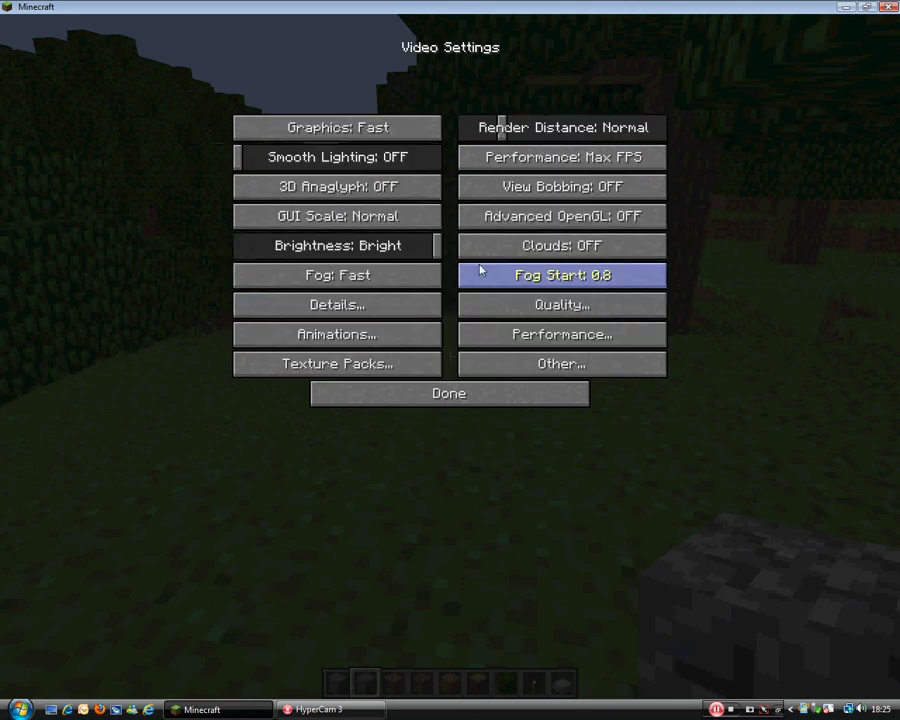
pyautogui.click(449, 393)
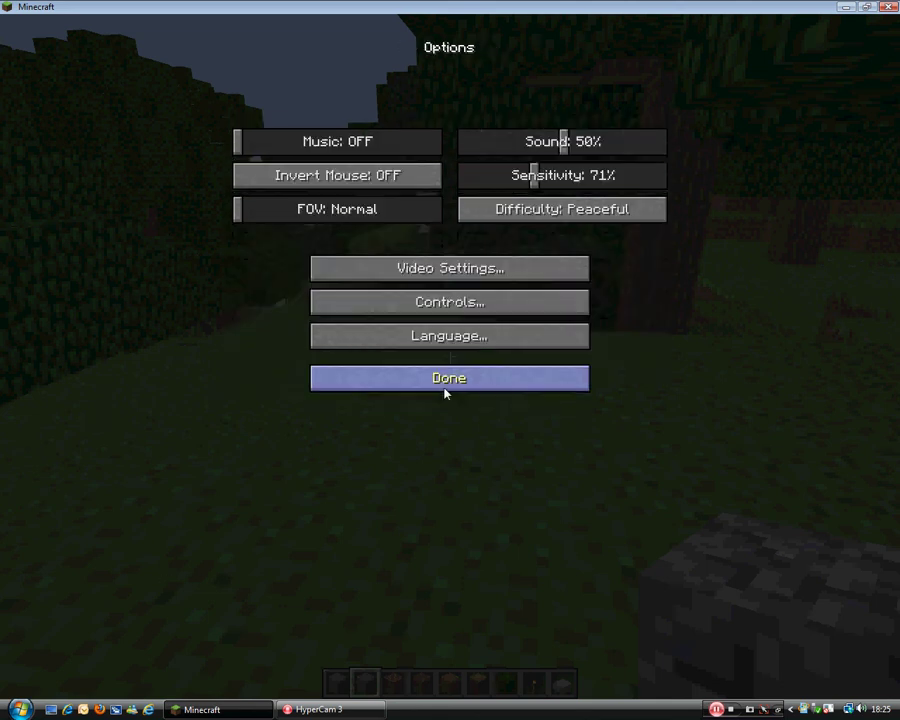
pyautogui.click(446, 384)
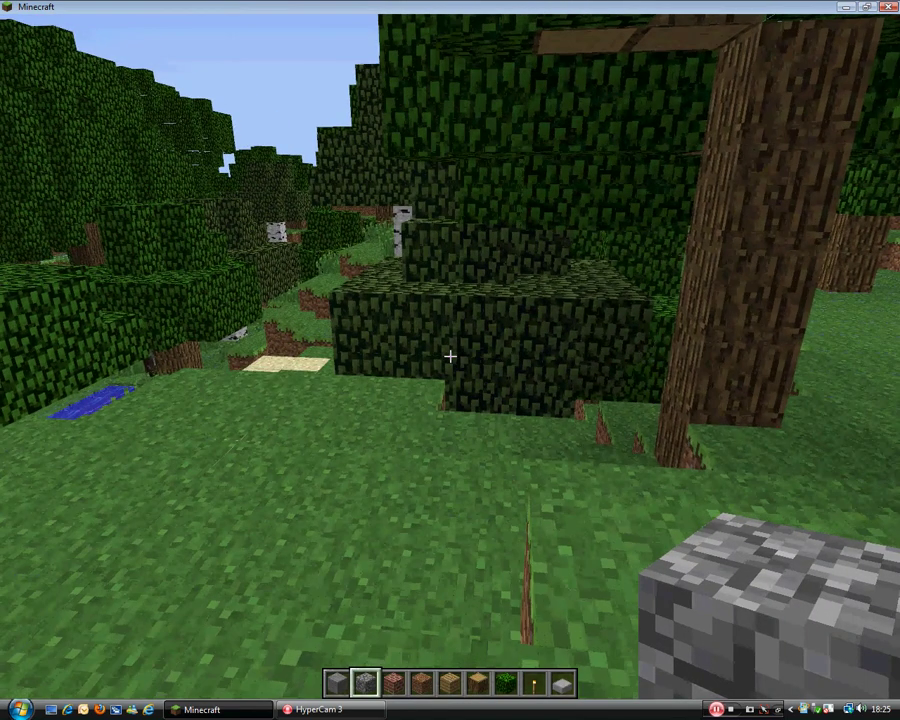
# Step: Try other render distances in the video settings, ending at Normal
pyautogui.press('Escape')
pyautogui.click(434, 316)
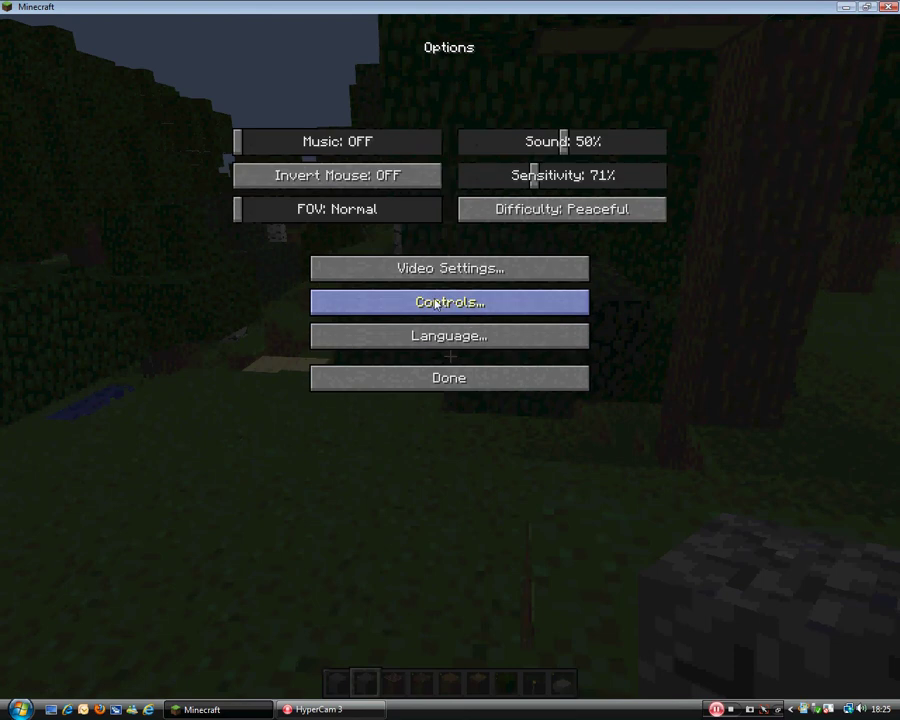
pyautogui.click(437, 268)
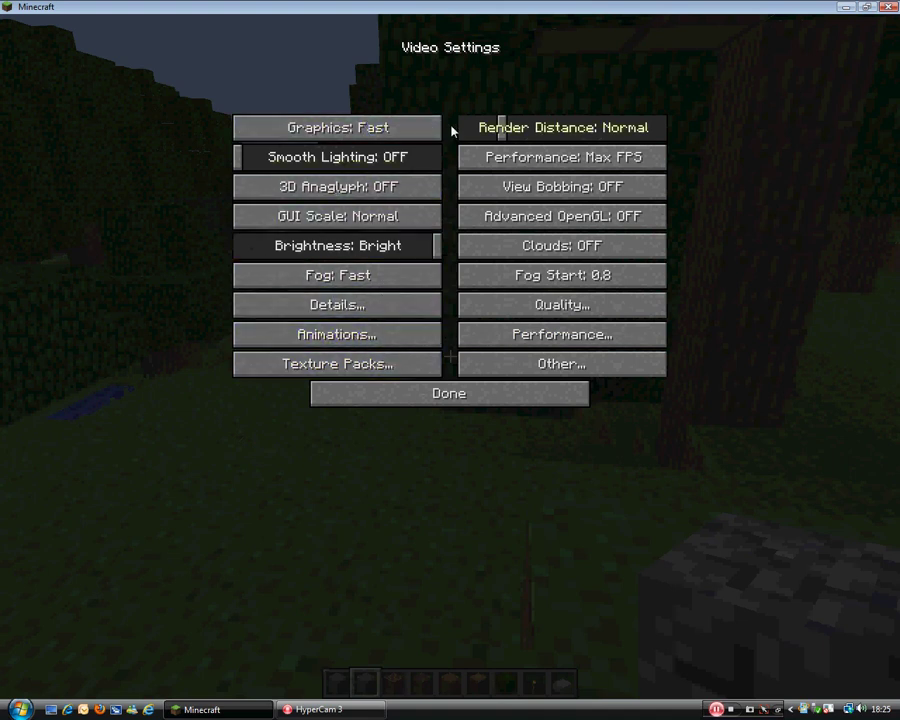
pyautogui.moveTo(525, 131); pyautogui.dragTo(446, 130)
pyautogui.moveTo(522, 130); pyautogui.dragTo(514, 130)
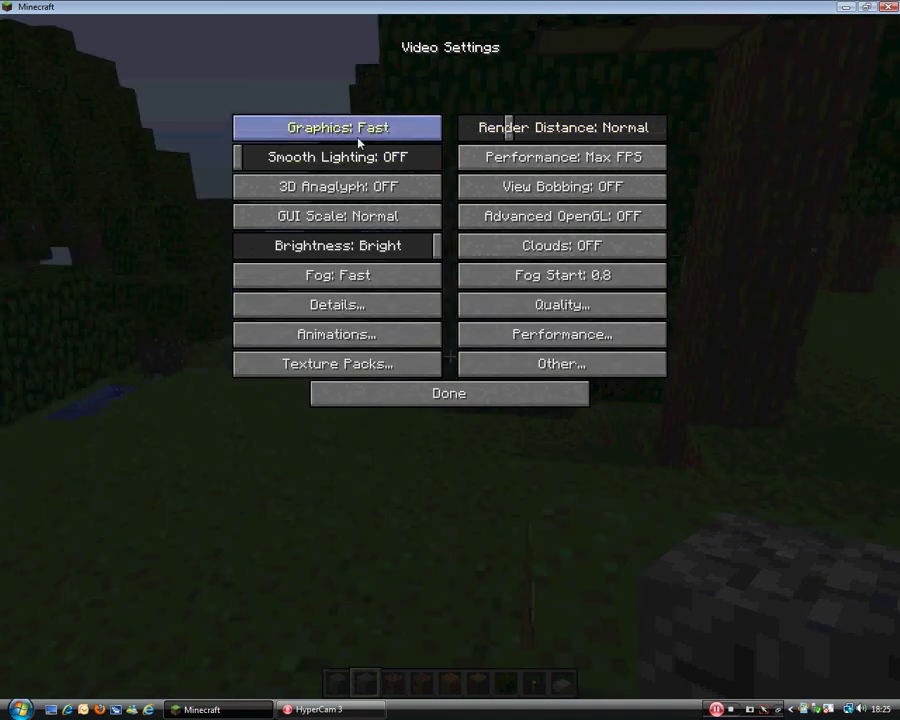
# Step: Toggle the graphics mode and return it to Fast, and view the detail settings before going back to the game
pyautogui.click(343, 140)
pyautogui.click(342, 141)
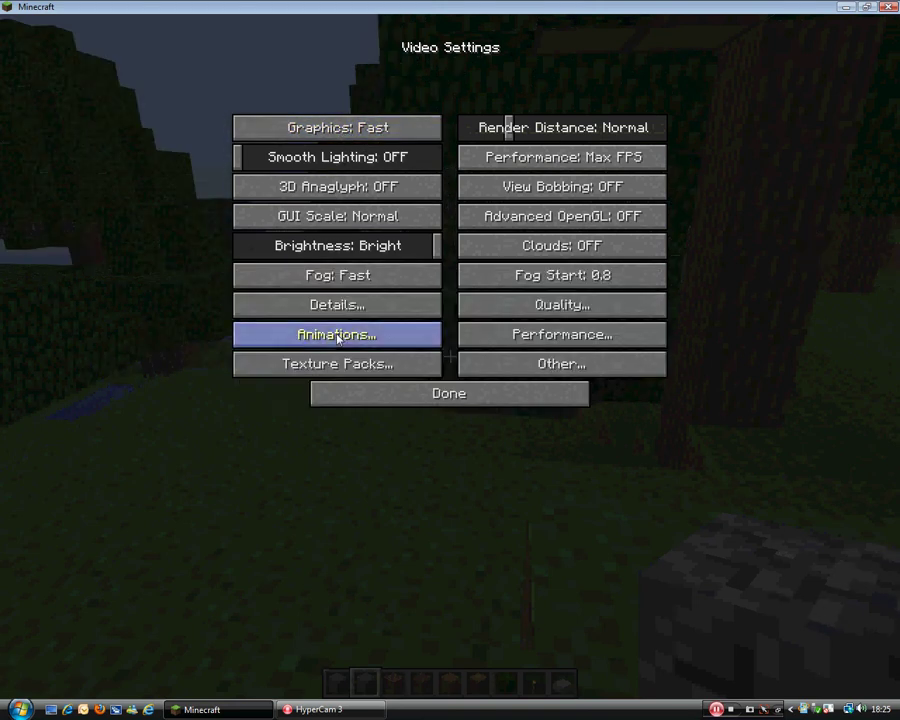
pyautogui.click(337, 306)
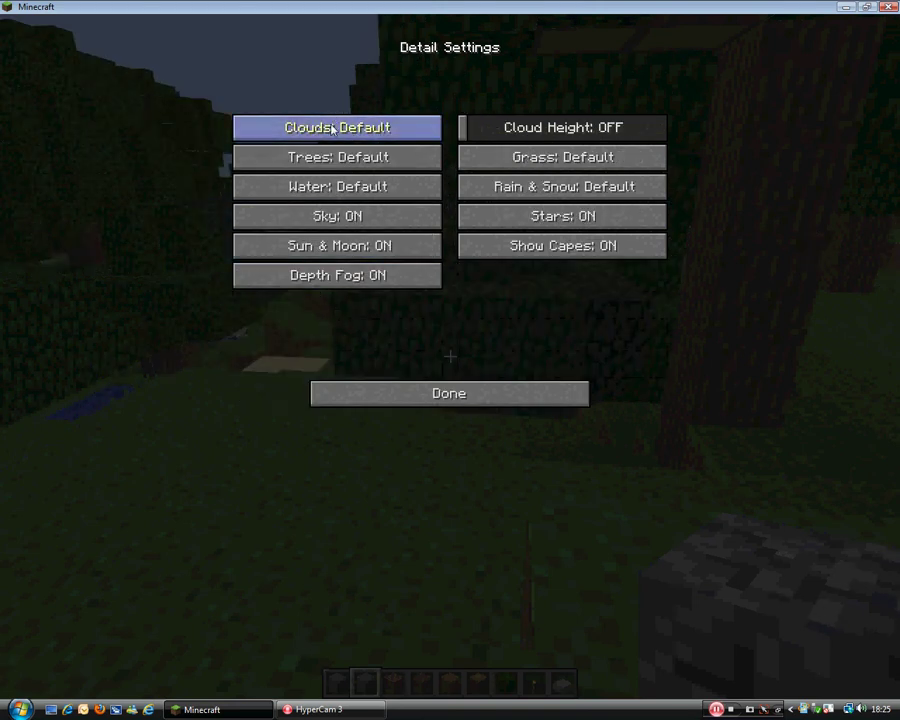
pyautogui.press('Escape')
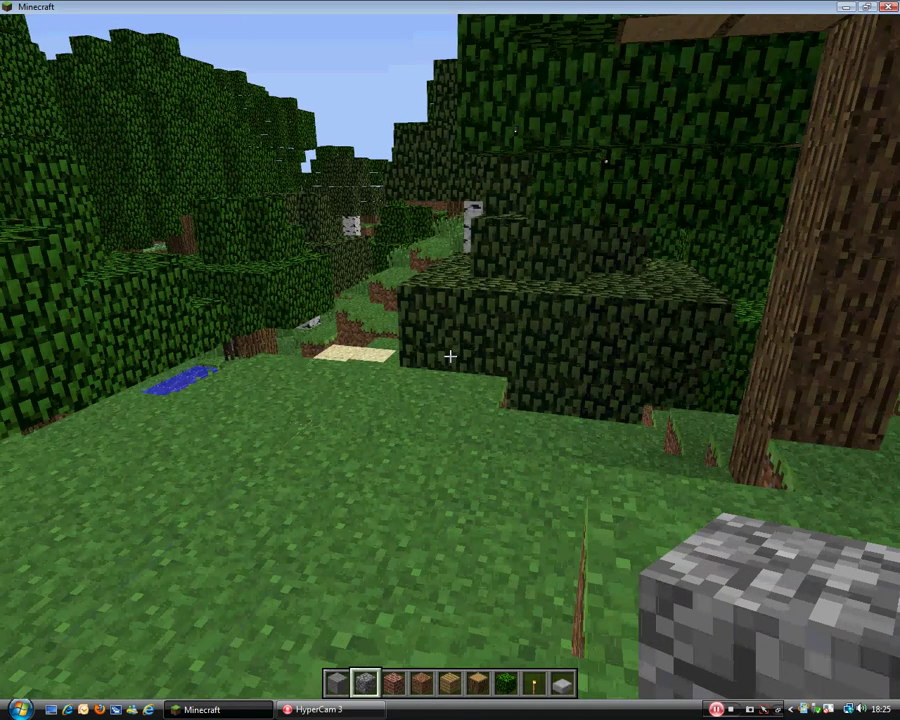
# Step: Turn off depth fog, sun and moon, sky, stars and capes in the detail settings
pyautogui.press('Escape')
pyautogui.click(420, 310)
pyautogui.click(430, 265)
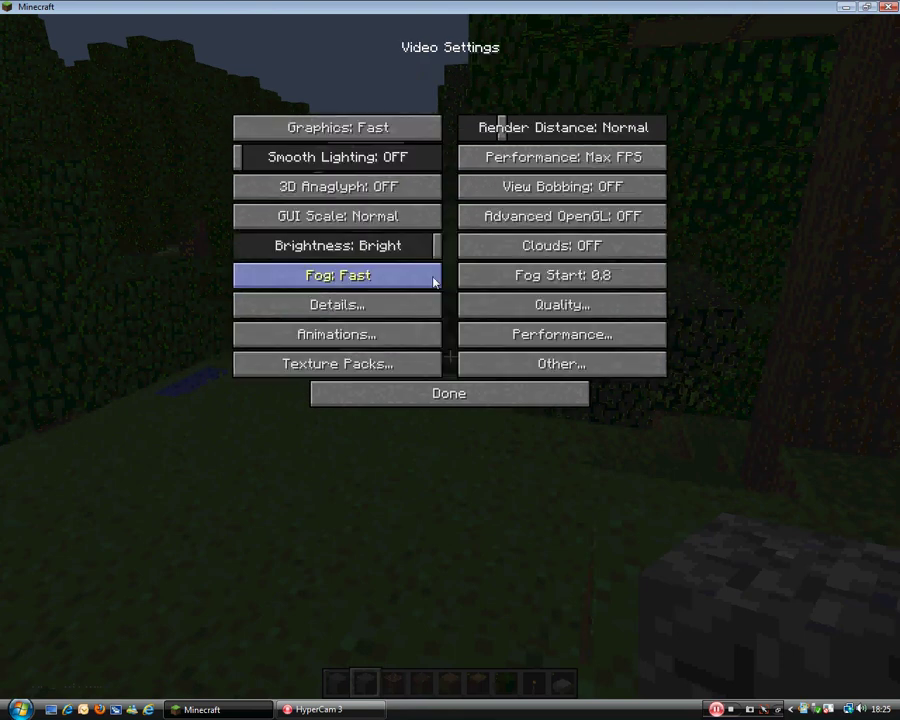
pyautogui.click(345, 305)
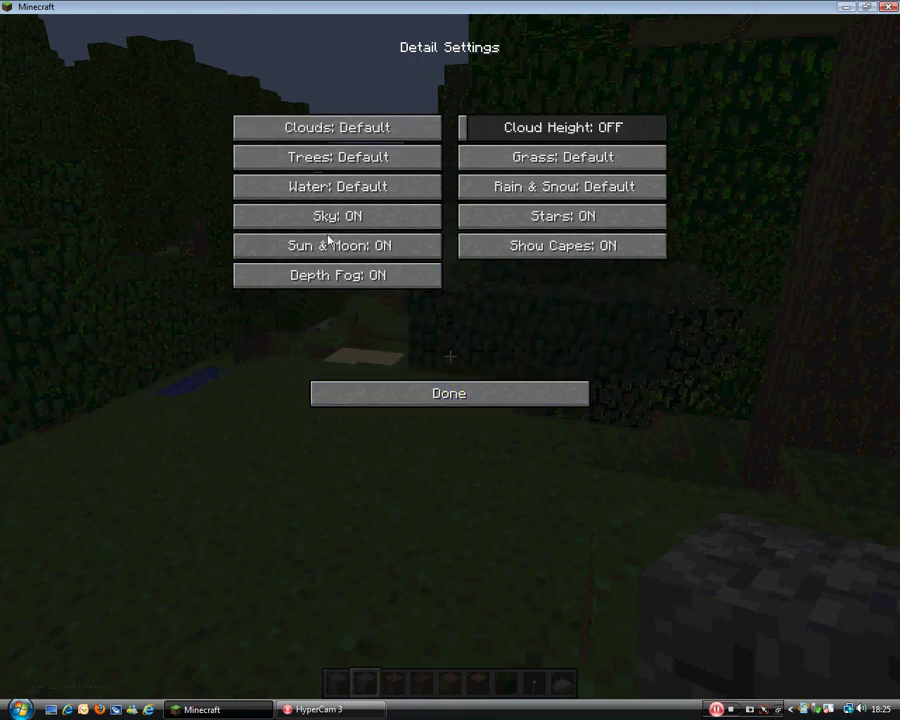
pyautogui.click(325, 277)
pyautogui.click(333, 218)
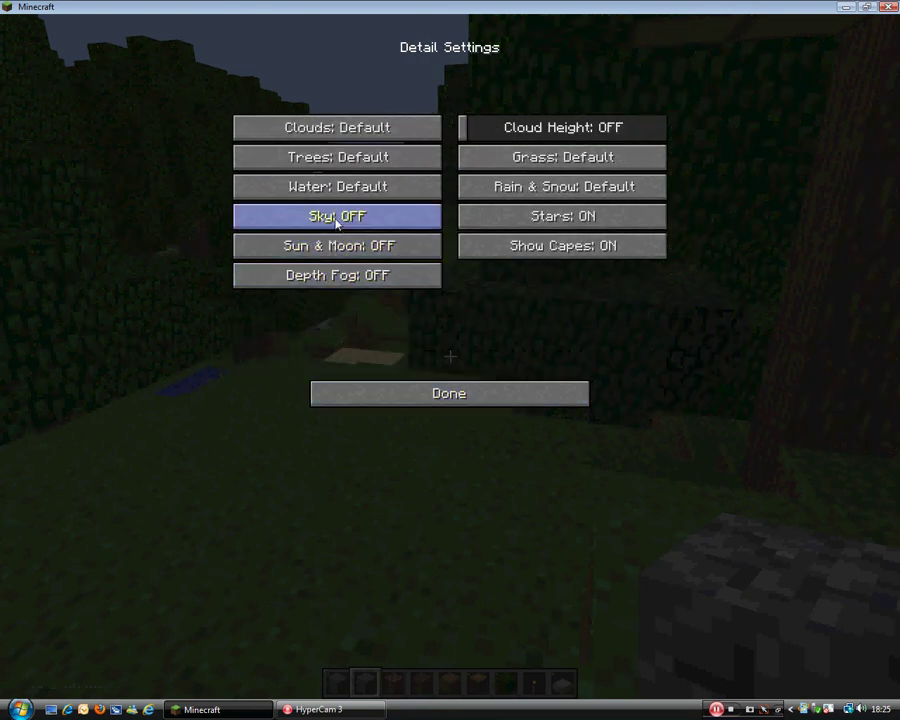
pyautogui.click(497, 228)
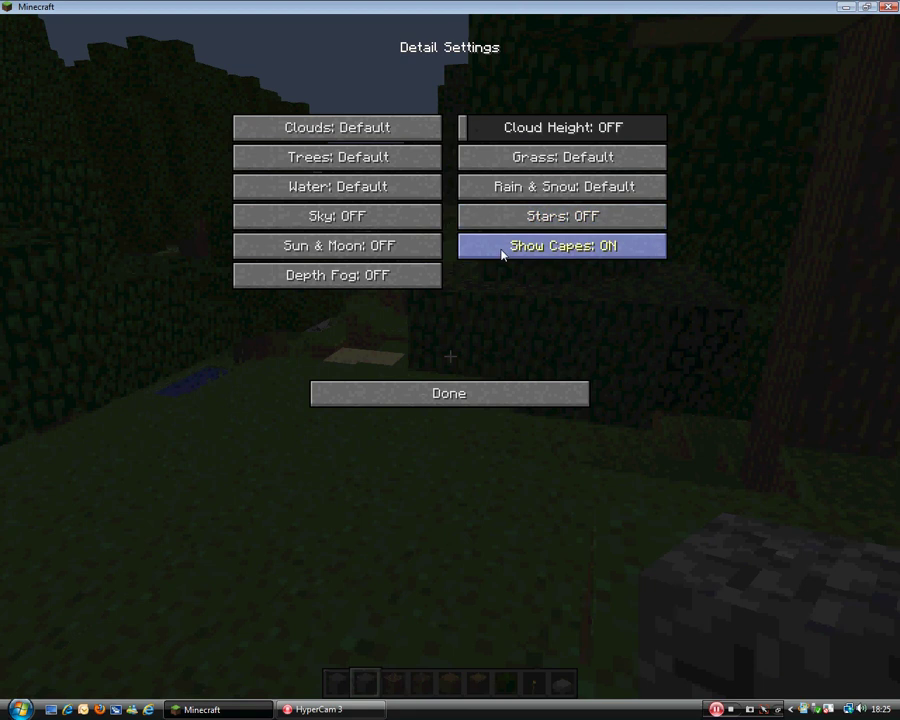
pyautogui.click(502, 250)
pyautogui.click(449, 393)
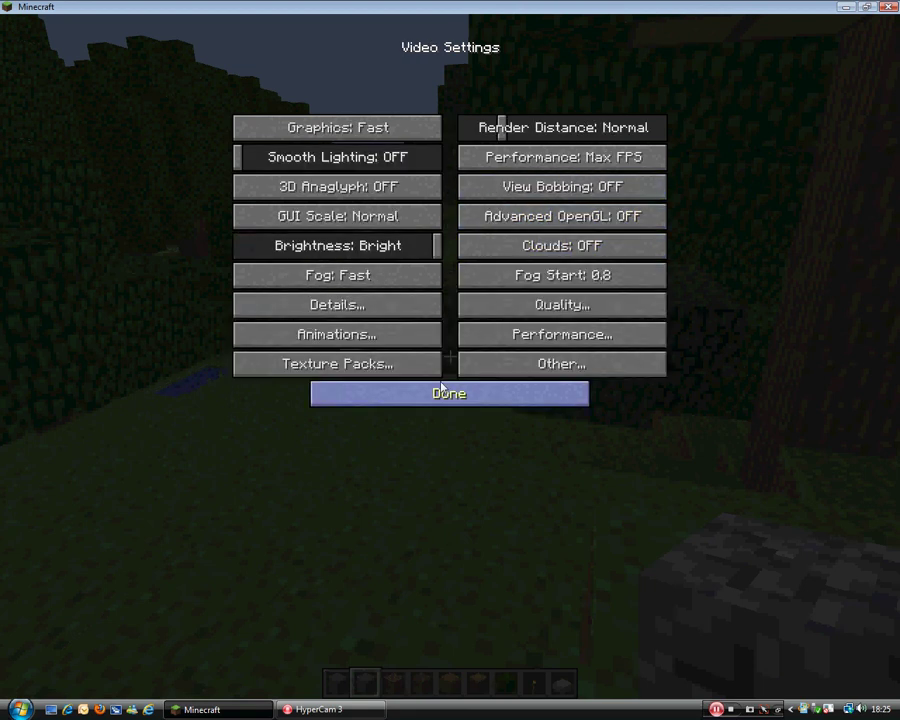
# Step: View the animation settings and return to the game
pyautogui.click(336, 333)
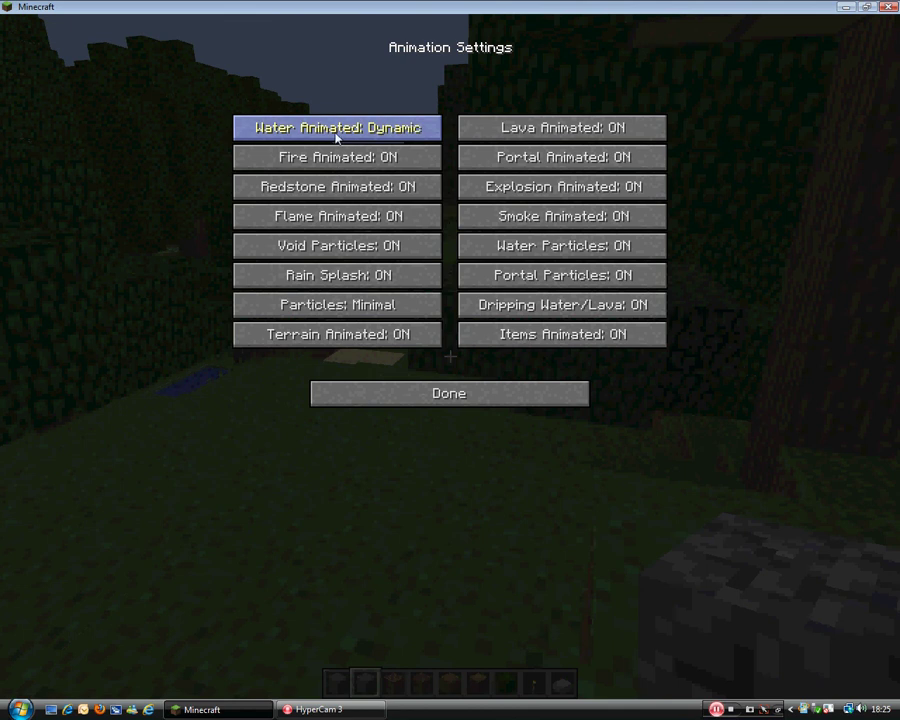
pyautogui.click(360, 393)
pyautogui.press('Escape')
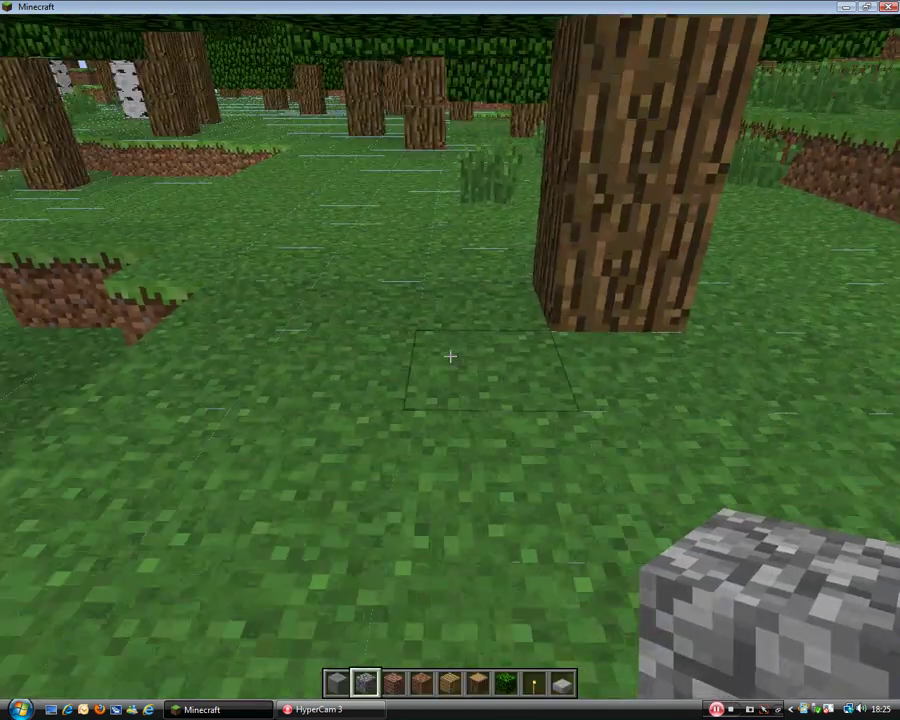
# Step: Dig a shallow rectangular pit in the grass in front of the tree trunk
pyautogui.click(450, 356)
pyautogui.click(450, 356)
pyautogui.click(450, 356)
pyautogui.click(450, 356)
pyautogui.click(450, 356)
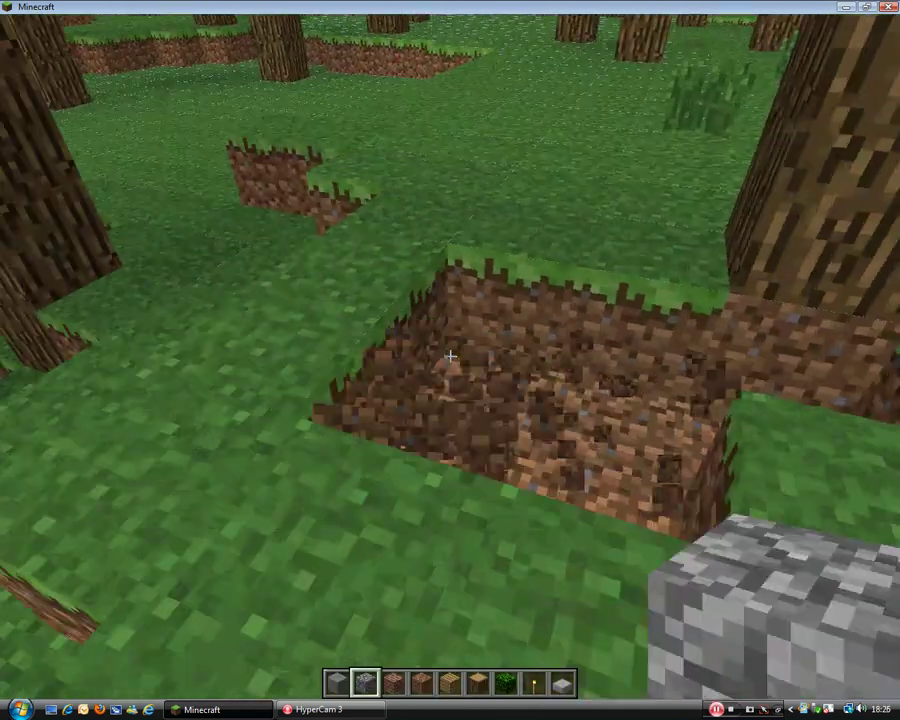
# Step: Place cobblestone along the pit's back row and in its front centre to leave two separate holes
pyautogui.press('Escape')
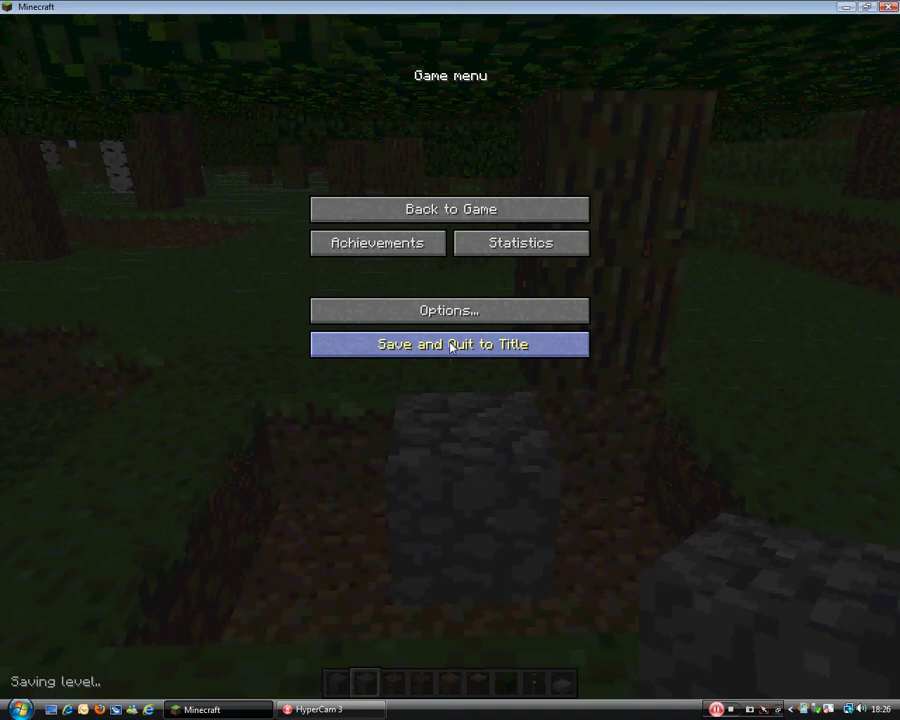
pyautogui.press('Escape')
pyautogui.rightClick(450, 356)
pyautogui.rightClick(450, 356)
pyautogui.rightClick(450, 356)
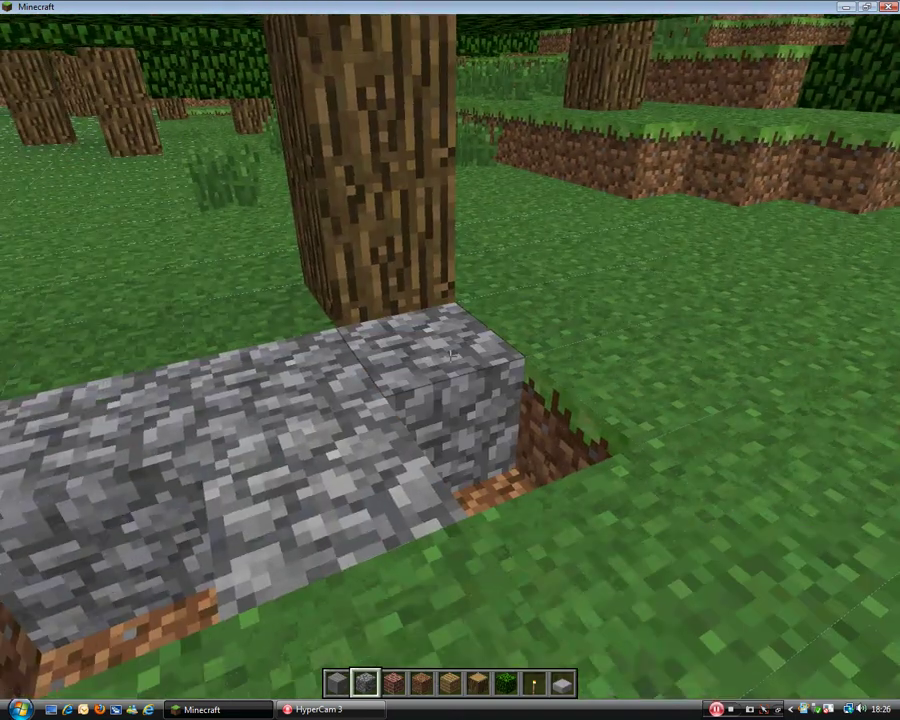
# Step: Put a water bucket and a lava bucket in the first two hotbar slots
pyautogui.press('e')
pyautogui.click(367, 480)
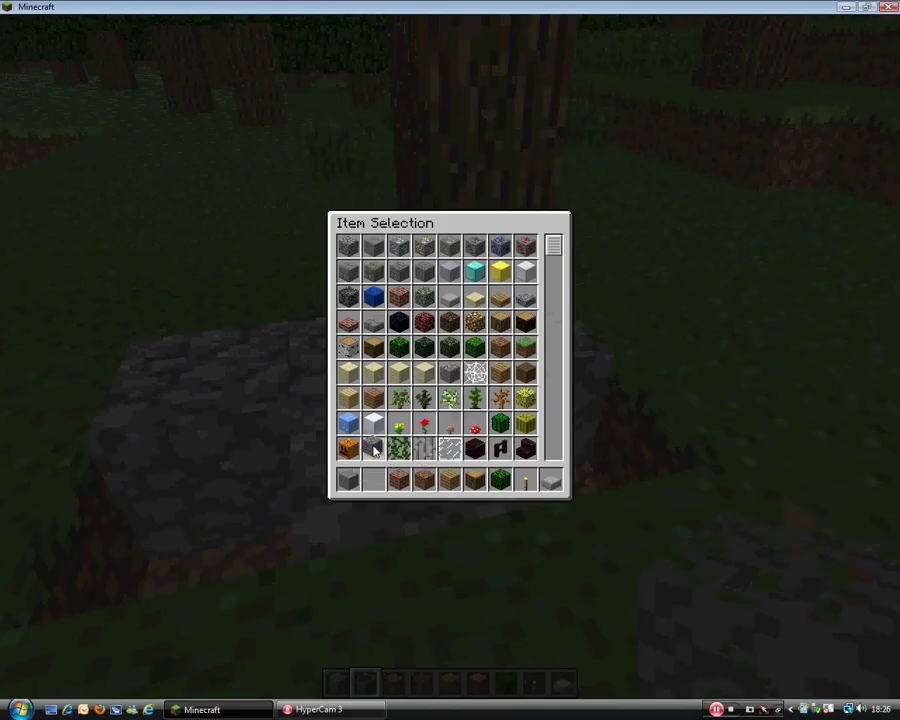
pyautogui.scroll(-12, 483, 206)
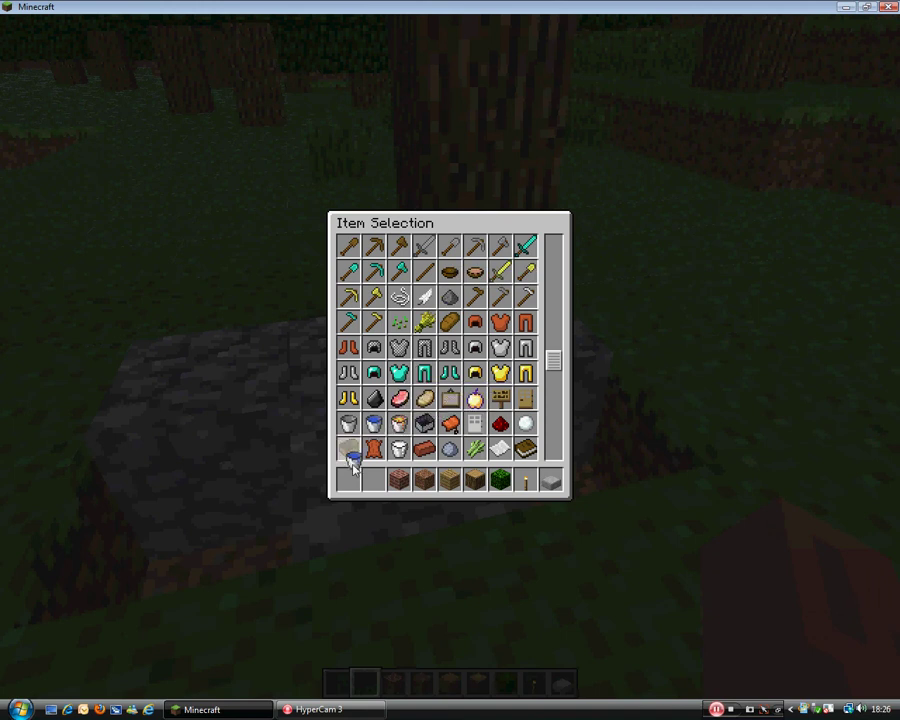
pyautogui.click(370, 487)
pyautogui.press('e')
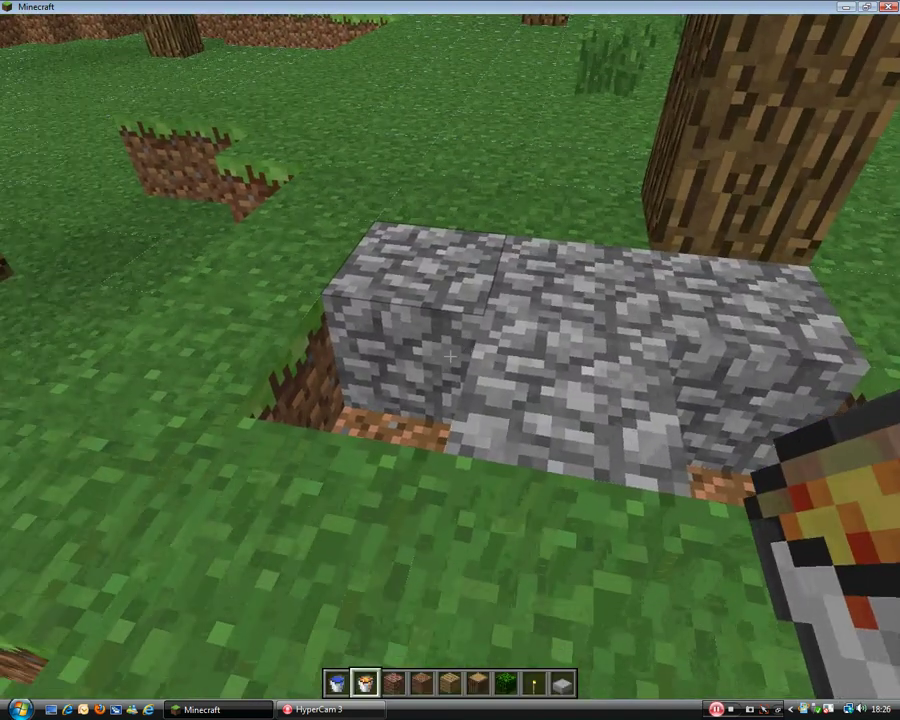
# Step: Pour water into one hole of the cobblestone-divided pit and lava into the other
pyautogui.scroll(1, 450, 357)
pyautogui.rightClick(450, 357)
pyautogui.scroll(-1, 450, 357)
pyautogui.rightClick(450, 360)
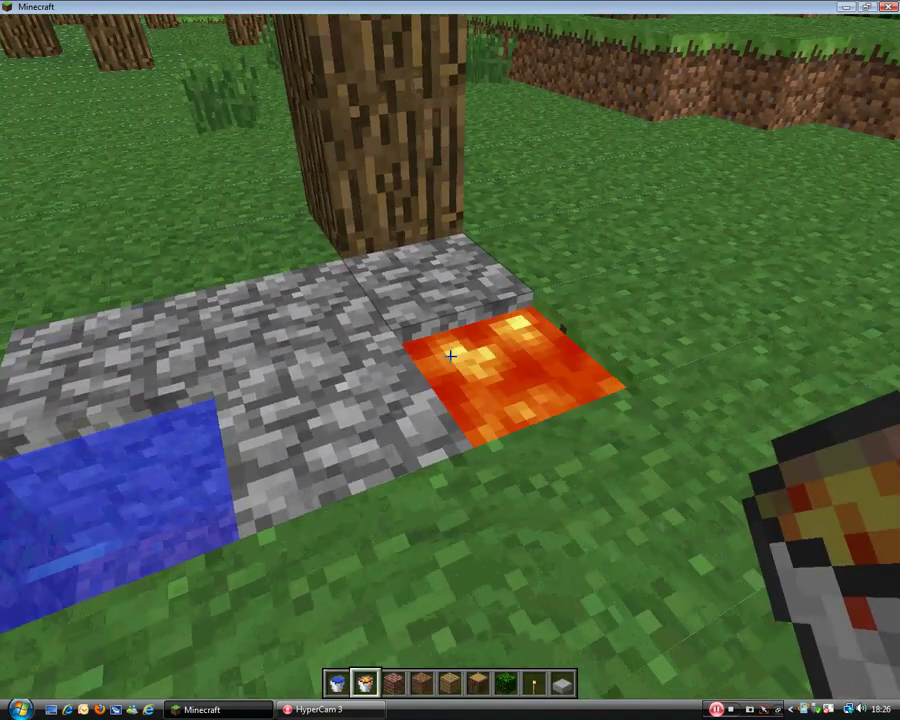
# Step: Set Water Animated to OFF in the animation settings and return to the game
pyautogui.press('Escape')
pyautogui.click(436, 318)
pyautogui.click(428, 266)
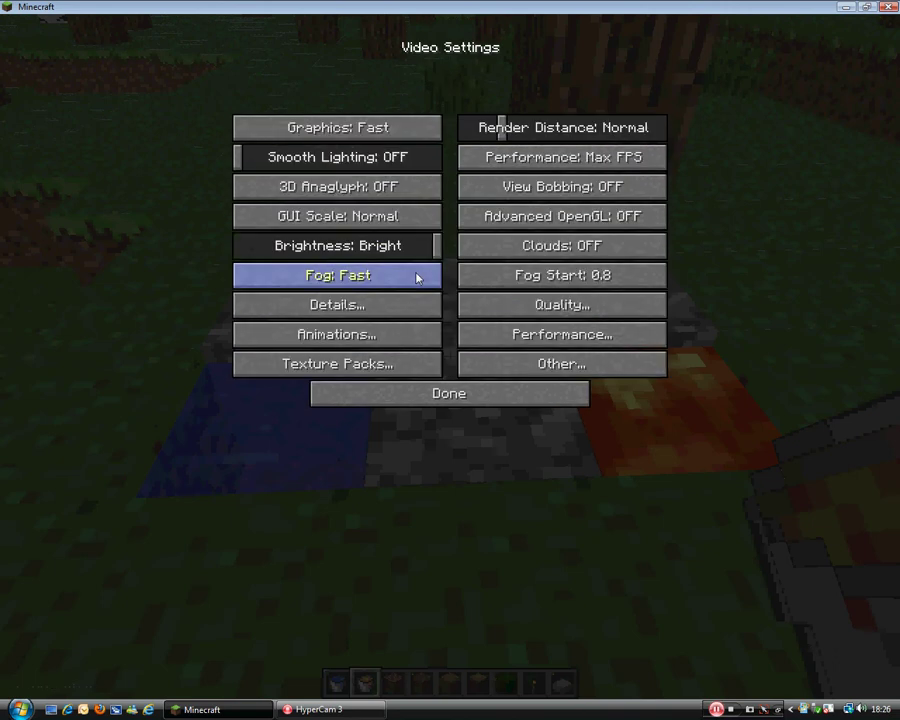
pyautogui.click(301, 338)
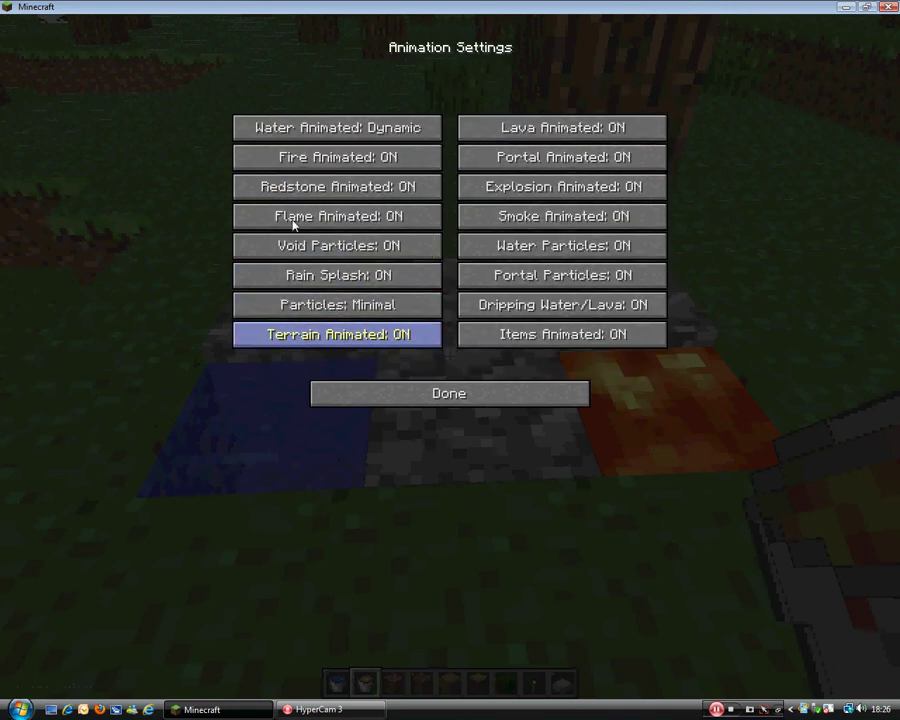
pyautogui.click(262, 134)
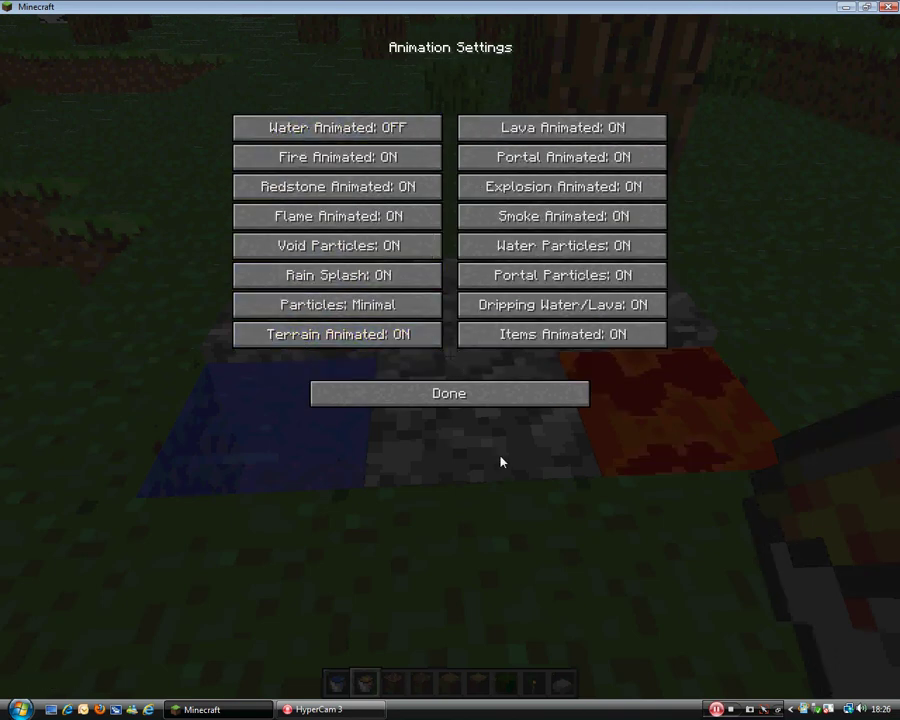
pyautogui.click(482, 394)
pyautogui.click(482, 394)
# Step: Pour another bucket of water on top of the cobblestone behind the water pool and view the flow
pyautogui.press('w')
pyautogui.press('d')
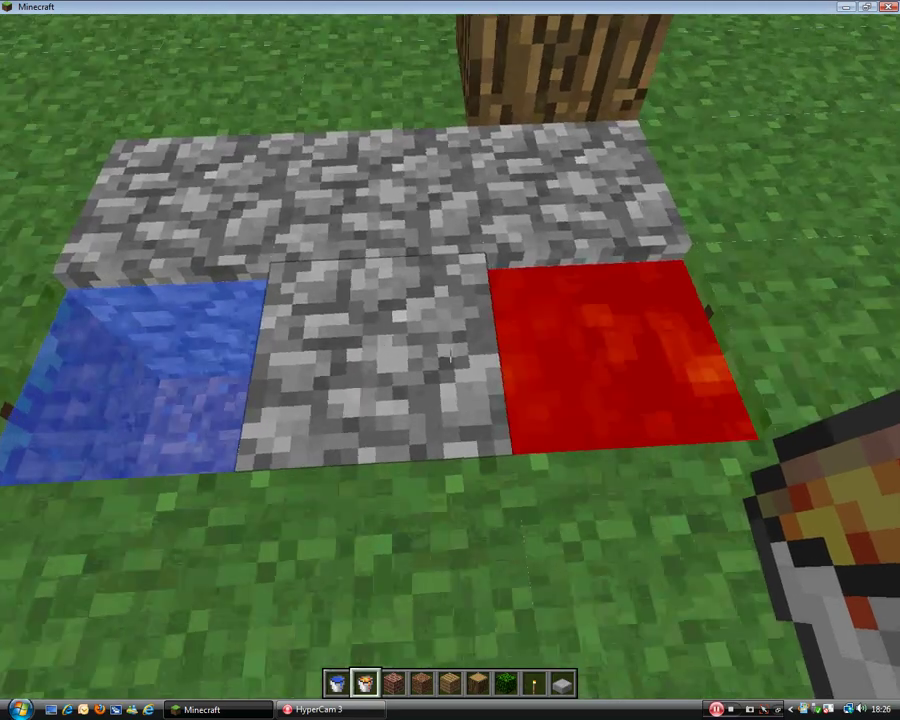
pyautogui.press('a')
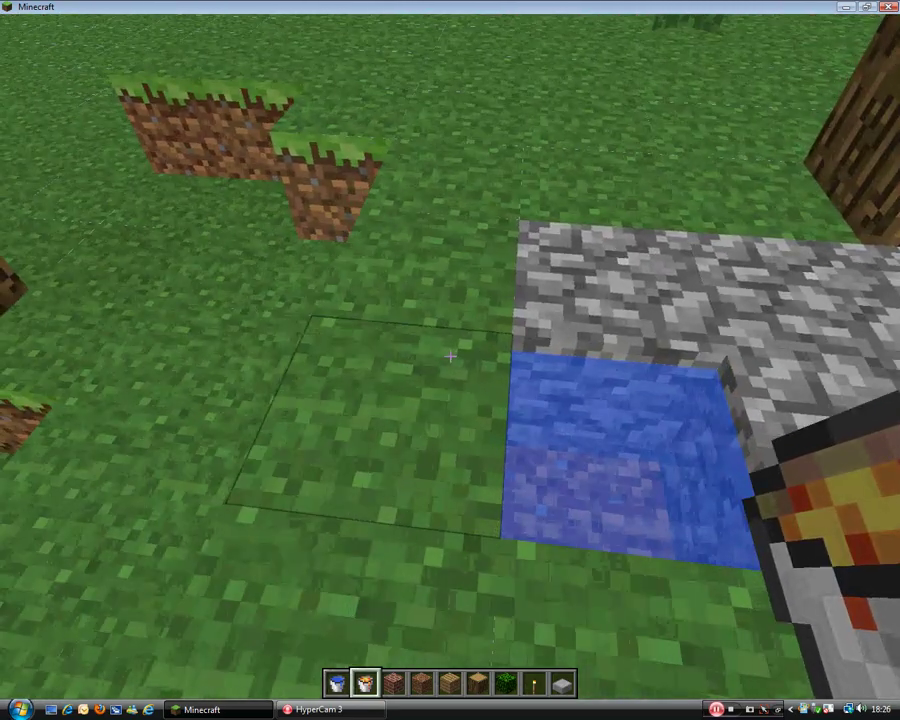
pyautogui.press('1')
pyautogui.rightClick(450, 356)
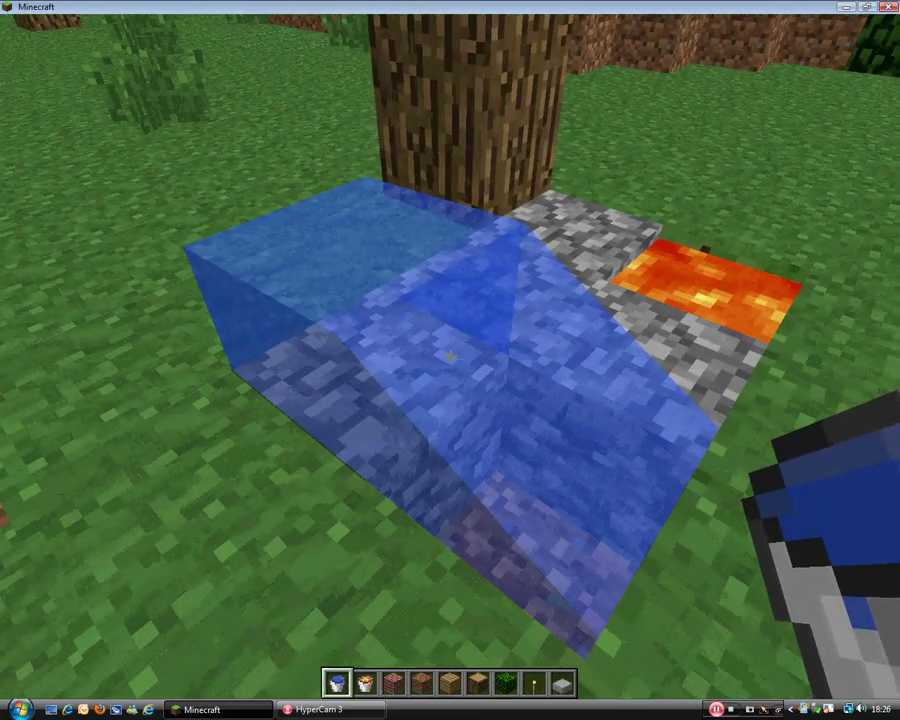
pyautogui.press('d')
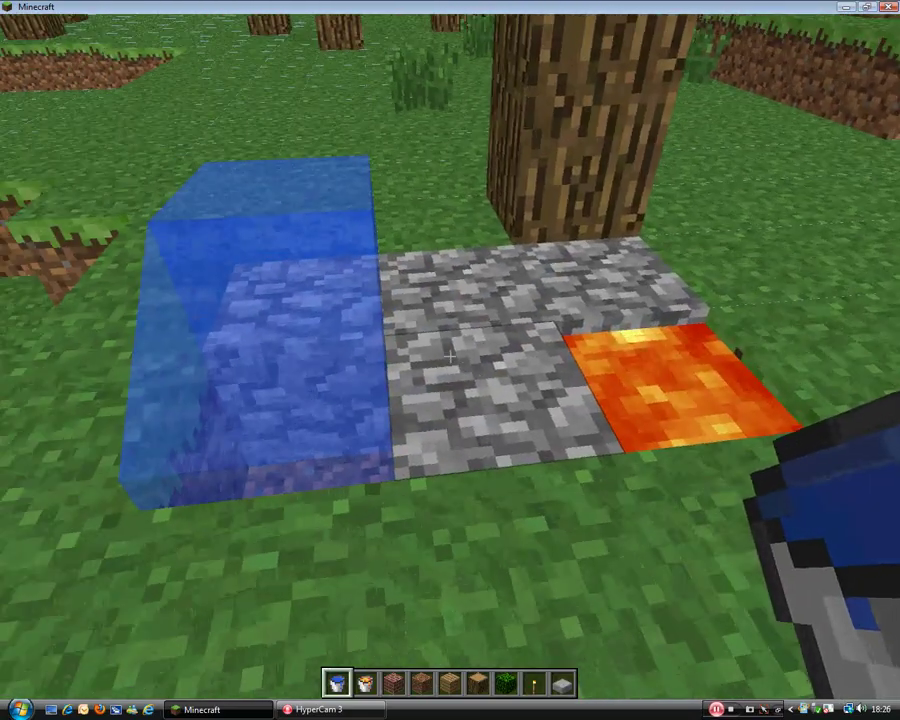
# Step: Set Lava Animated to Dynamic in the animation settings and view the lava pool up close in the game
pyautogui.press('Escape')
pyautogui.click(455, 309)
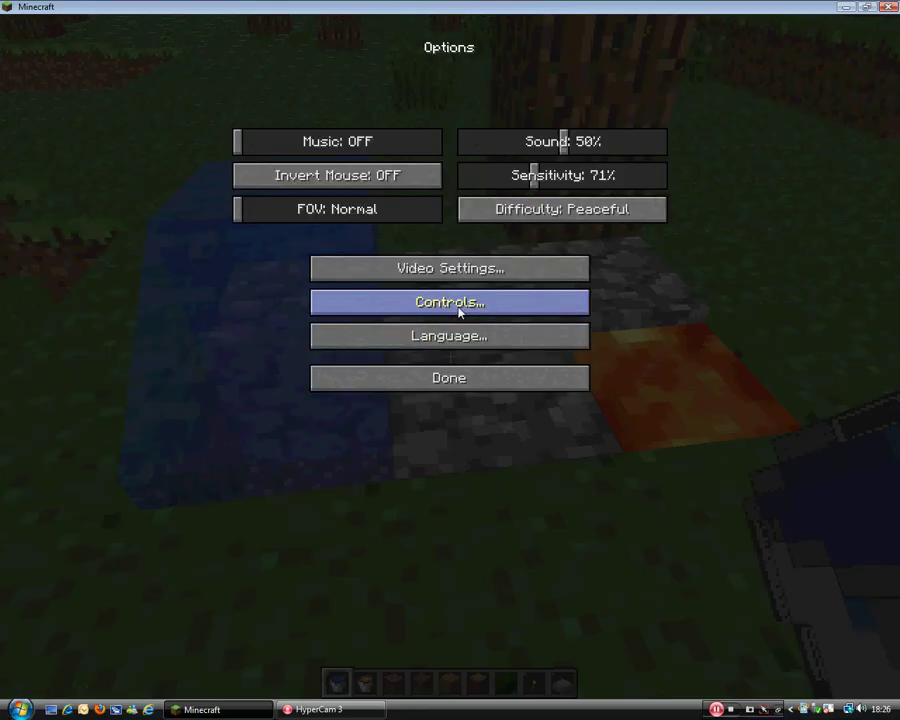
pyautogui.click(477, 279)
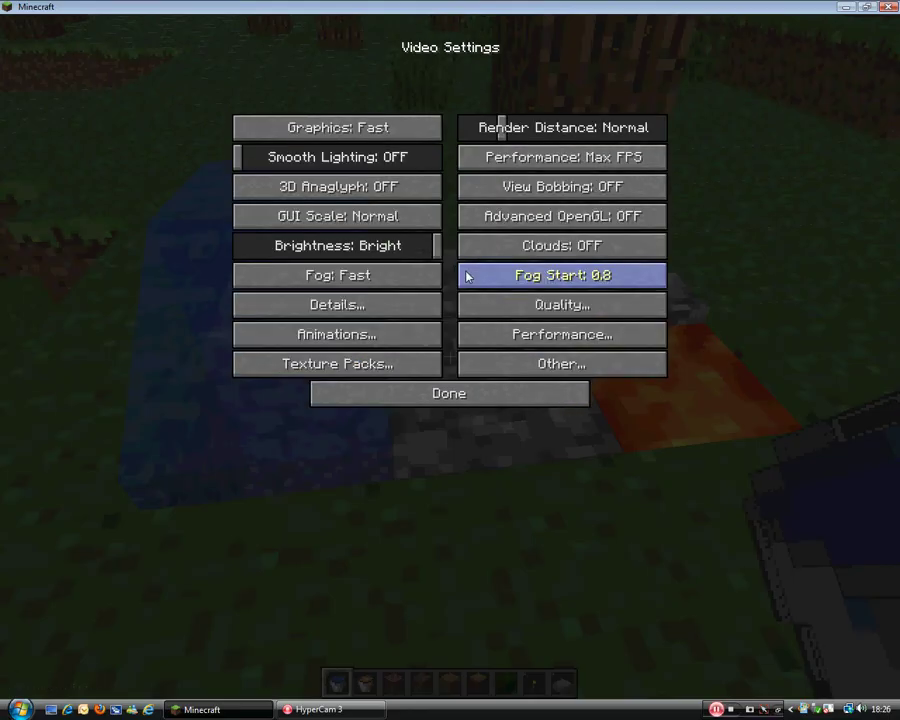
pyautogui.click(338, 332)
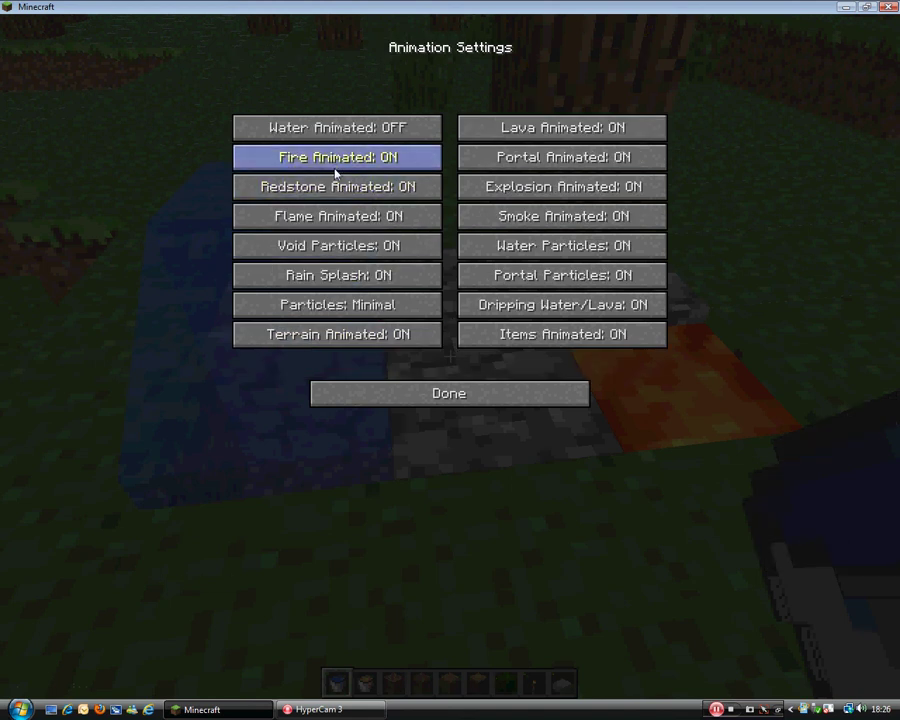
pyautogui.click(454, 393)
pyautogui.press('Escape')
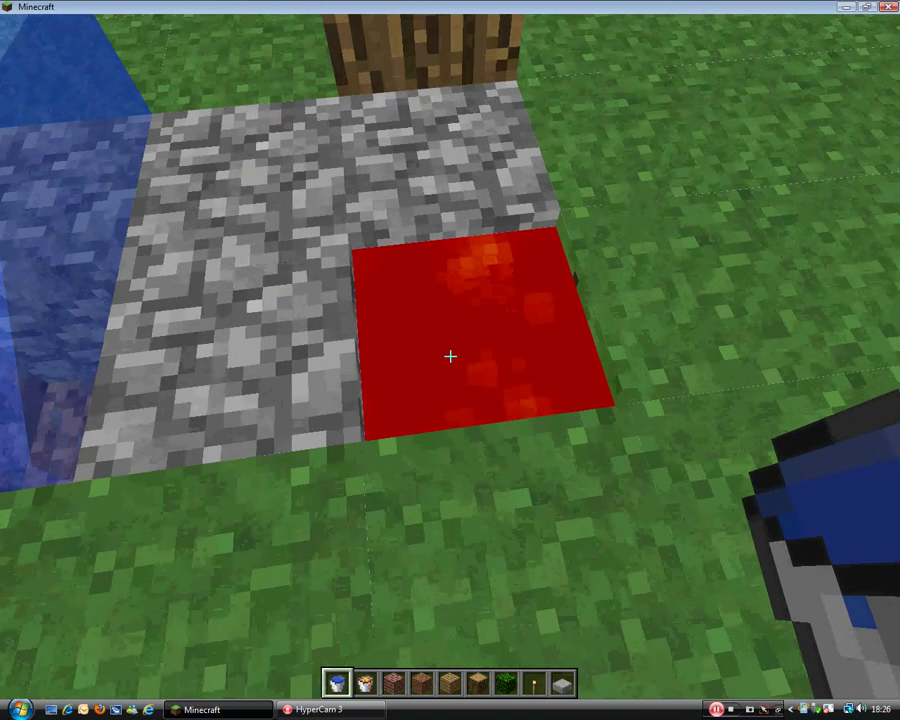
pyautogui.press('w')
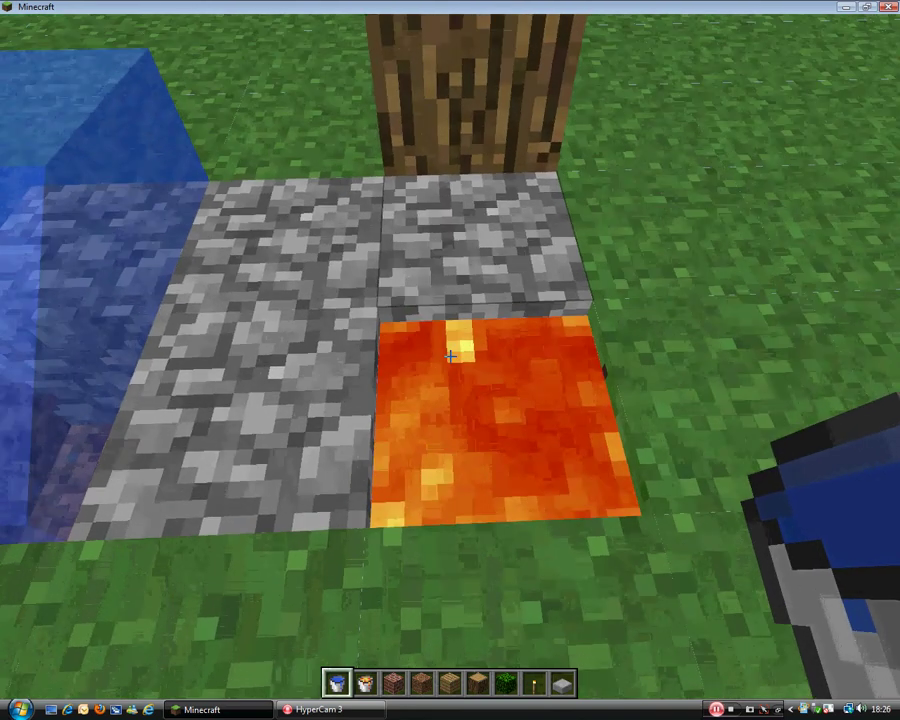
pyautogui.press('s')
pyautogui.press('Escape')
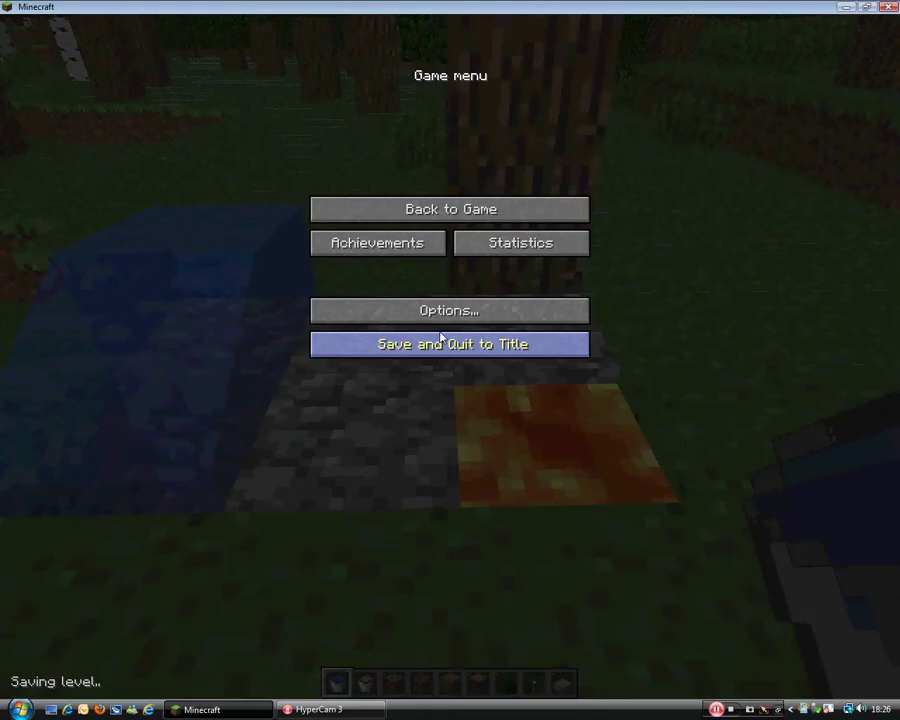
pyautogui.click(418, 305)
pyautogui.press('Escape')
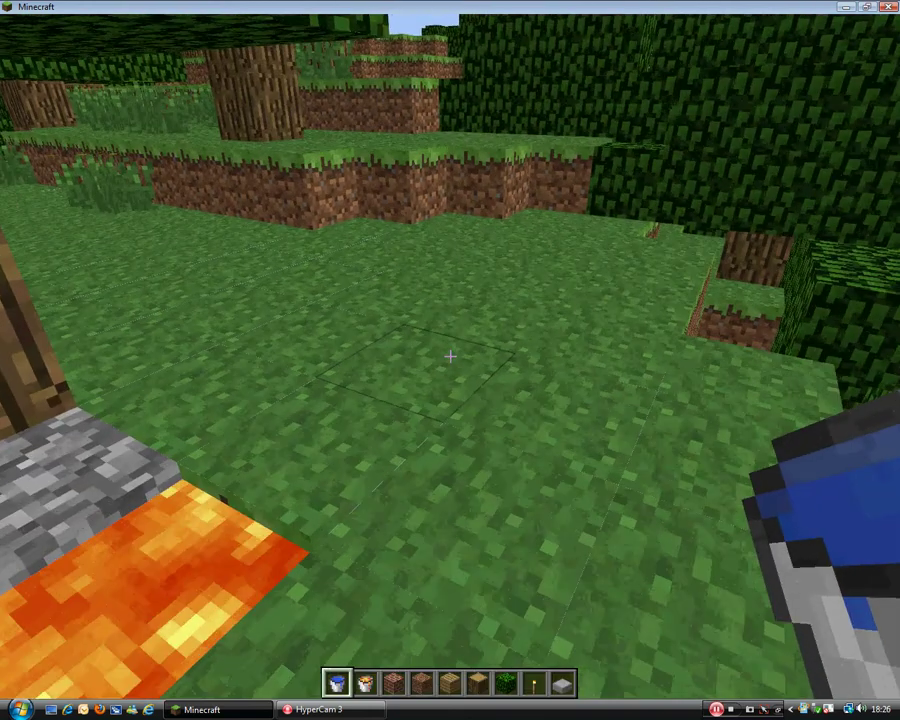
# Step: Put flint and steel in the ninth hotbar slot from the item selection
pyautogui.press('e')
pyautogui.scroll(-5, 470, 355)
pyautogui.scroll(-3, 470, 353)
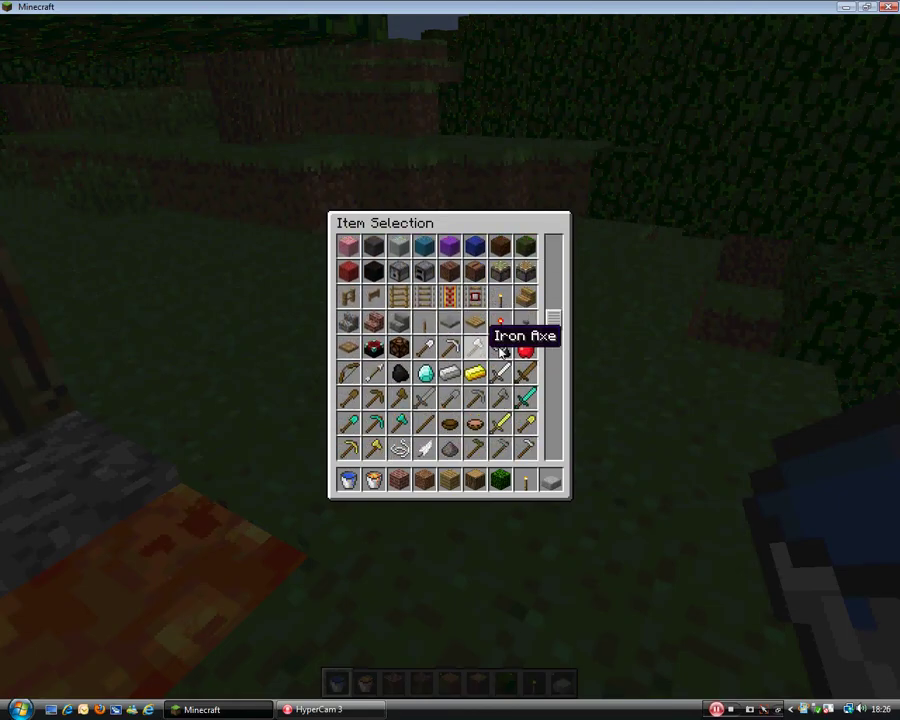
pyautogui.press('e')
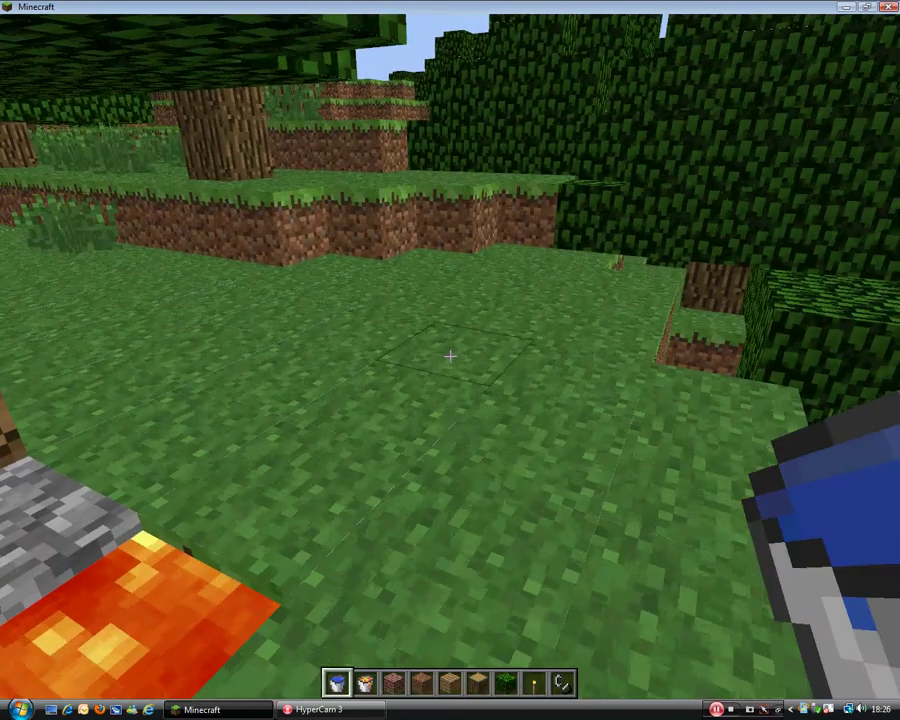
# Step: Place a brick block on the grass, break it again and take the flint and steel in hand
pyautogui.press('w')
pyautogui.scroll(-2, 450, 356)
pyautogui.rightClick(450, 356)
pyautogui.scroll(-2, 450, 356)
pyautogui.click(450, 356)
pyautogui.scroll(-2, 450, 356)
pyautogui.scroll(-2, 450, 356)
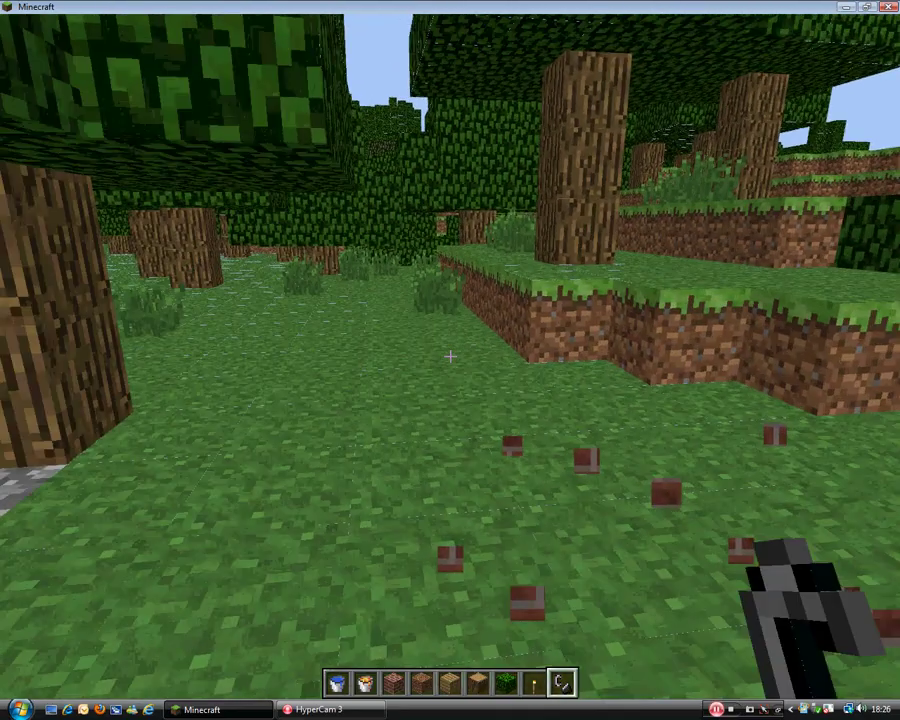
# Step: Set Flame Animated to OFF in the animation settings and return to the game
pyautogui.press('e')
pyautogui.press('Escape')
pyautogui.press('Escape')
pyautogui.click(445, 312)
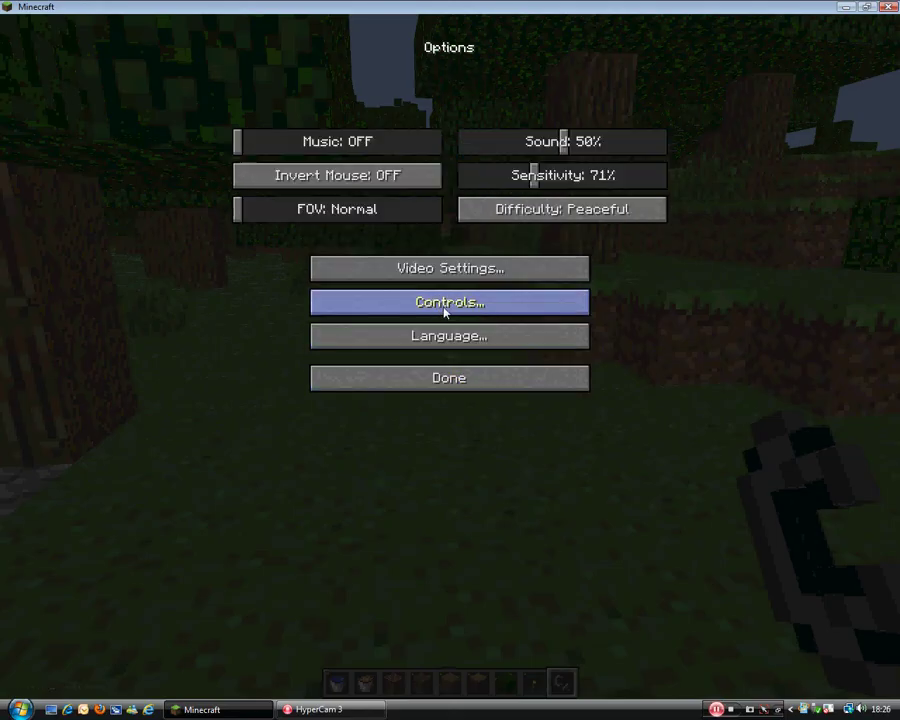
pyautogui.click(441, 279)
pyautogui.click(346, 330)
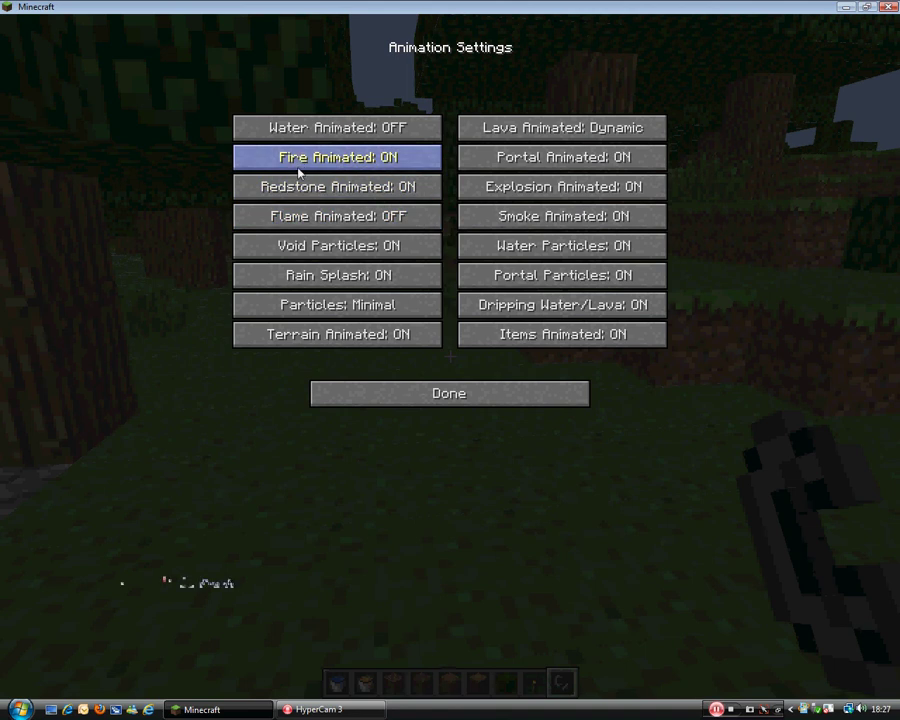
pyautogui.press('Escape')
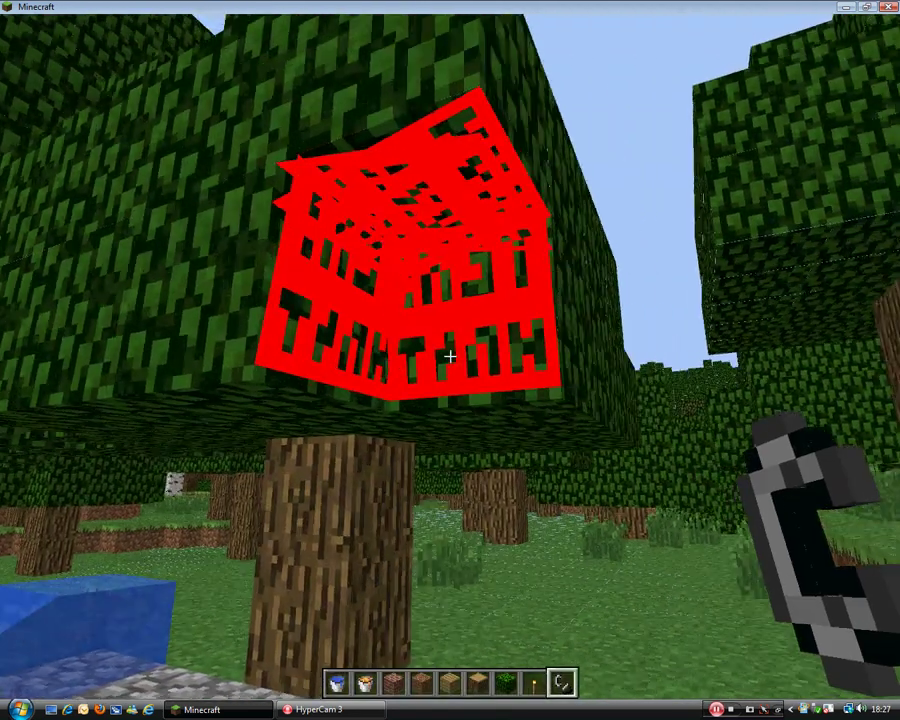
# Step: Put out the fire on the tree leaves and light one on the edge of the grass ledge to view its flames
pyautogui.click(450, 356)
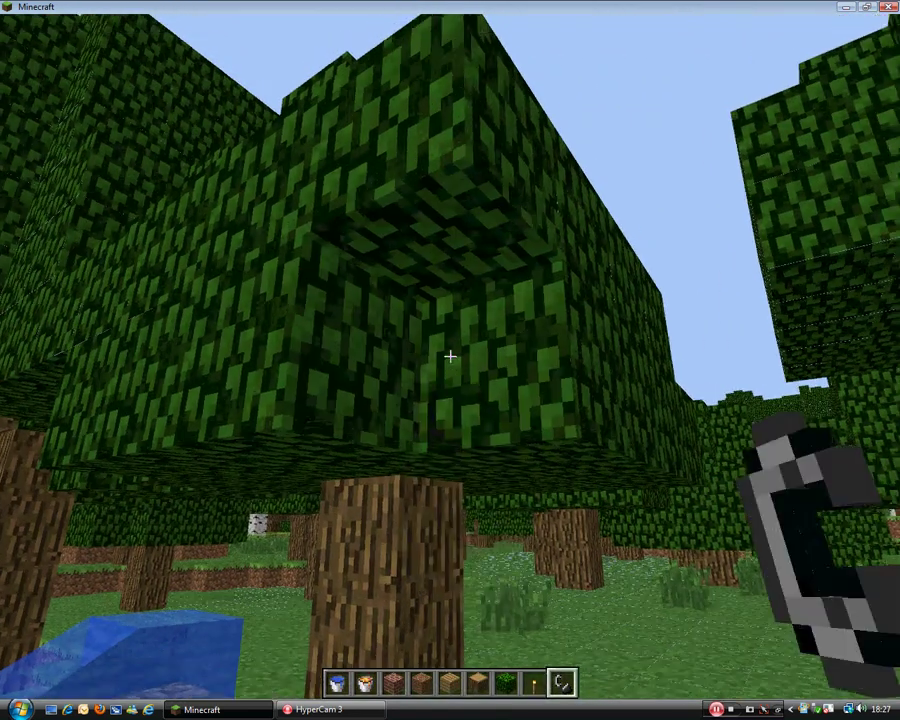
pyautogui.rightClick(450, 356)
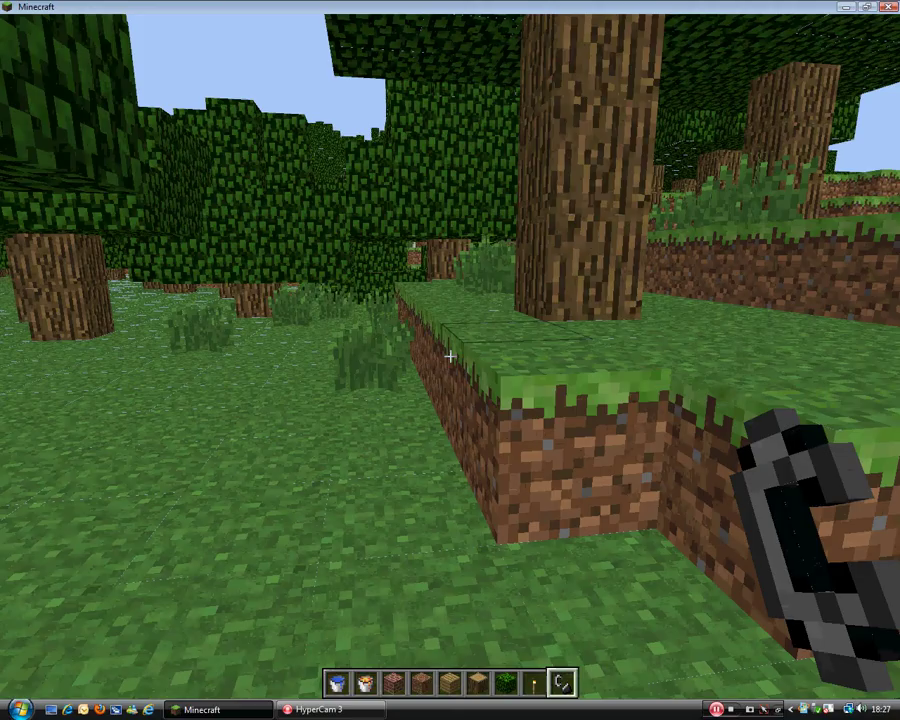
pyautogui.rightClick(450, 356)
pyautogui.press('a')
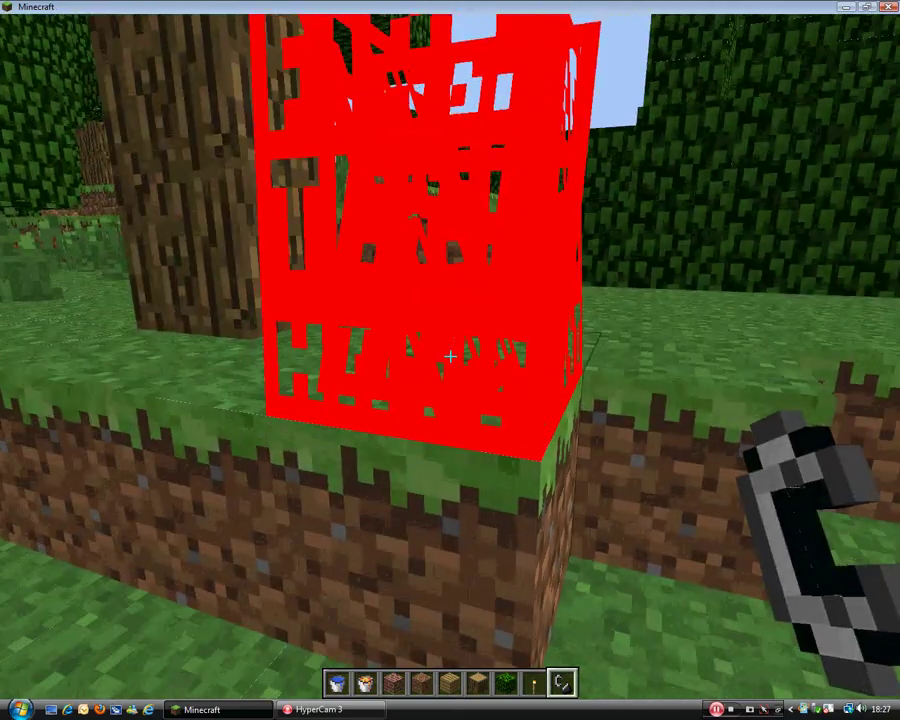
pyautogui.press('d')
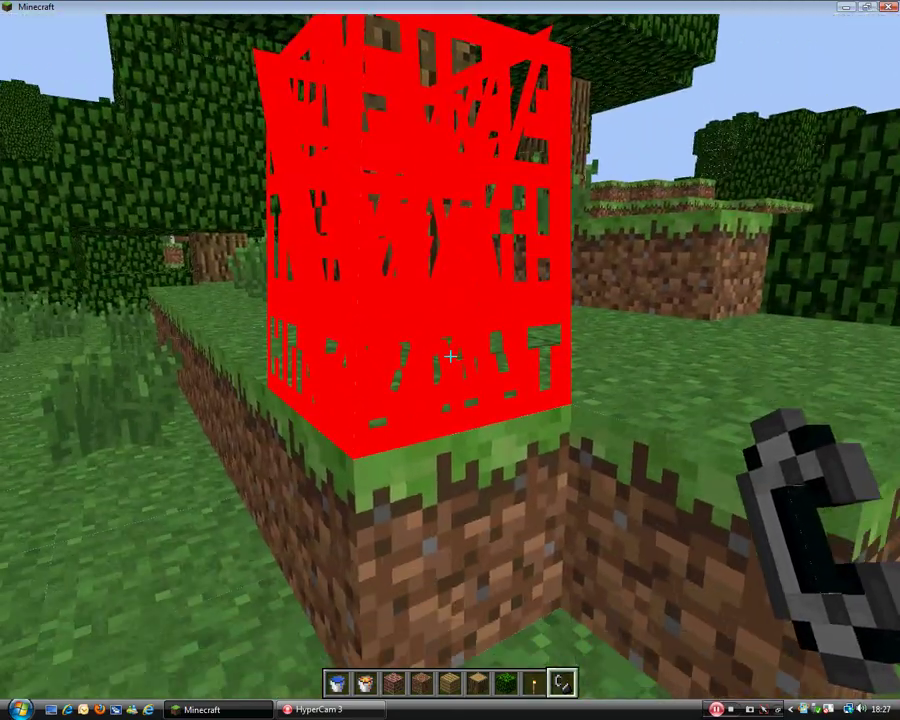
pyautogui.rightClick(450, 356)
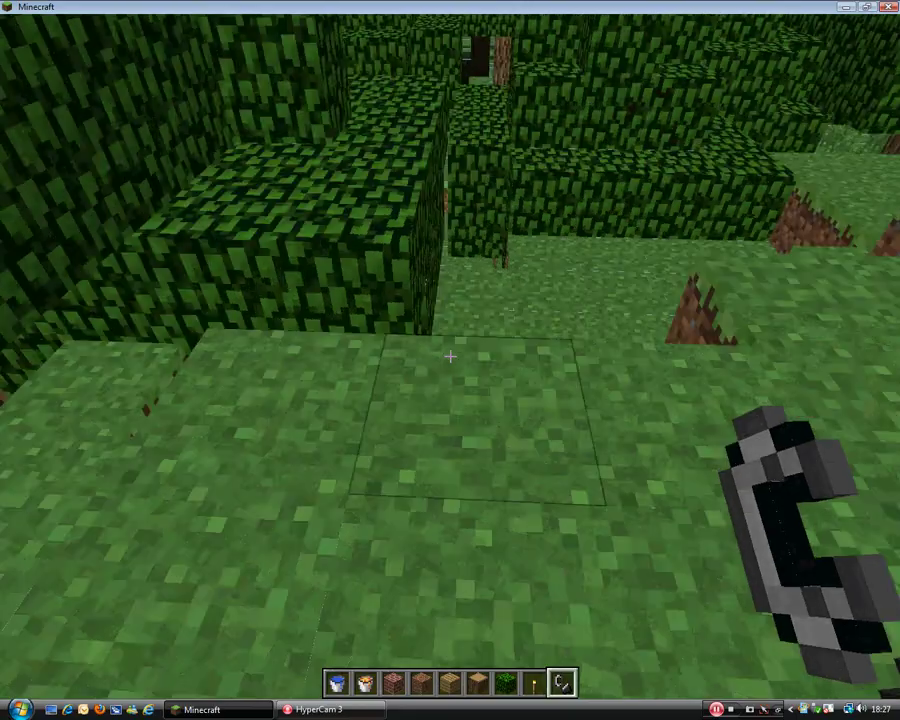
pyautogui.rightClick(450, 356)
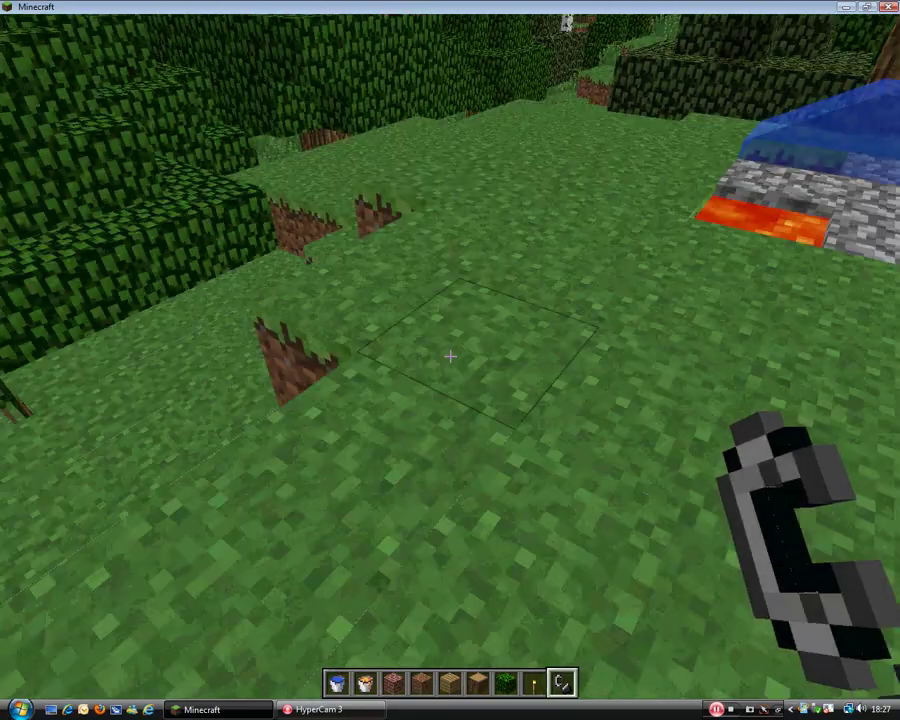
# Step: View the list of available texture packs from the video settings without switching packs
pyautogui.press('e')
pyautogui.press('Escape')
pyautogui.press('Escape')
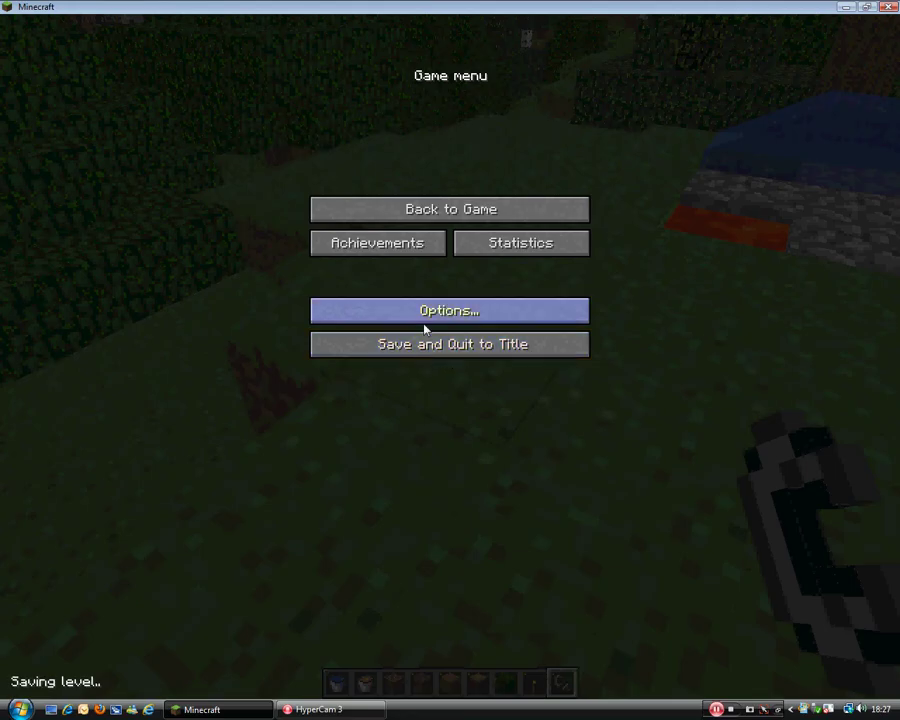
pyautogui.click(420, 312)
pyautogui.click(402, 270)
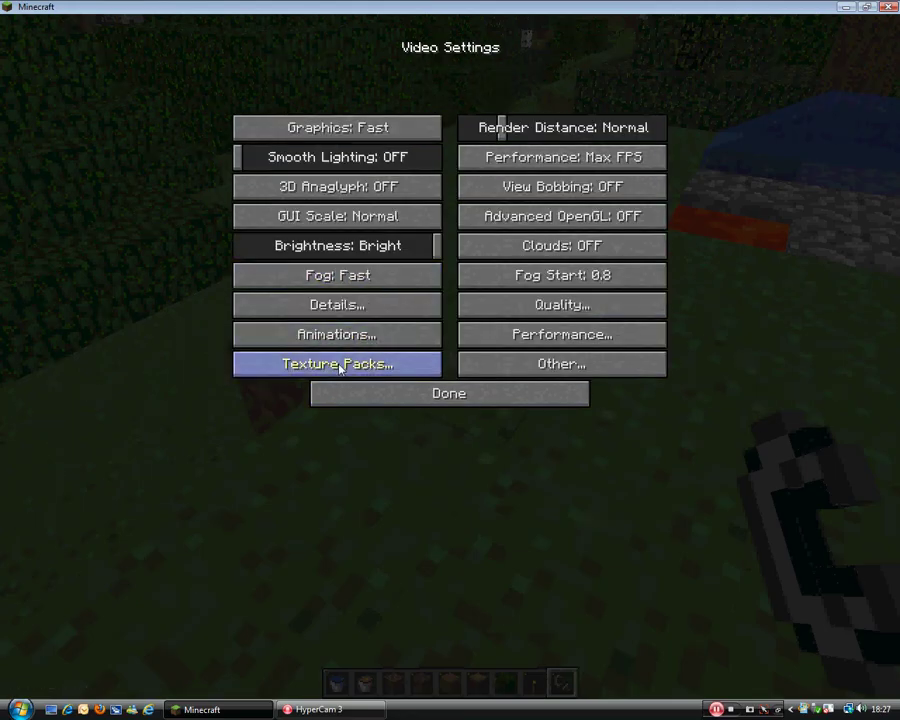
pyautogui.click(352, 364)
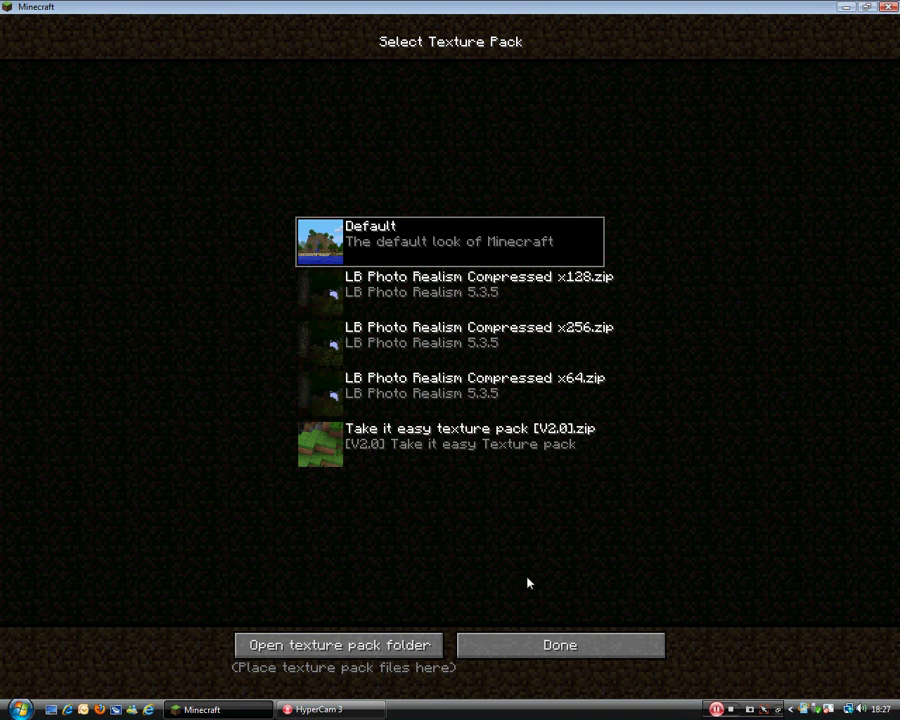
pyautogui.click(560, 645)
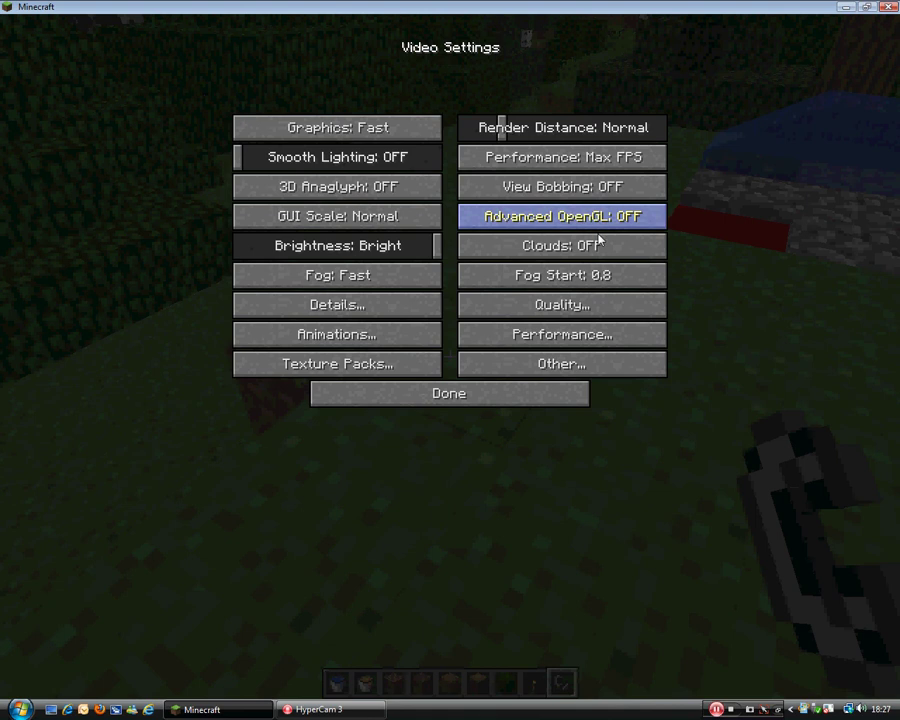
# Step: Examine the quality settings and the performance settings without changing any option
pyautogui.click(582, 304)
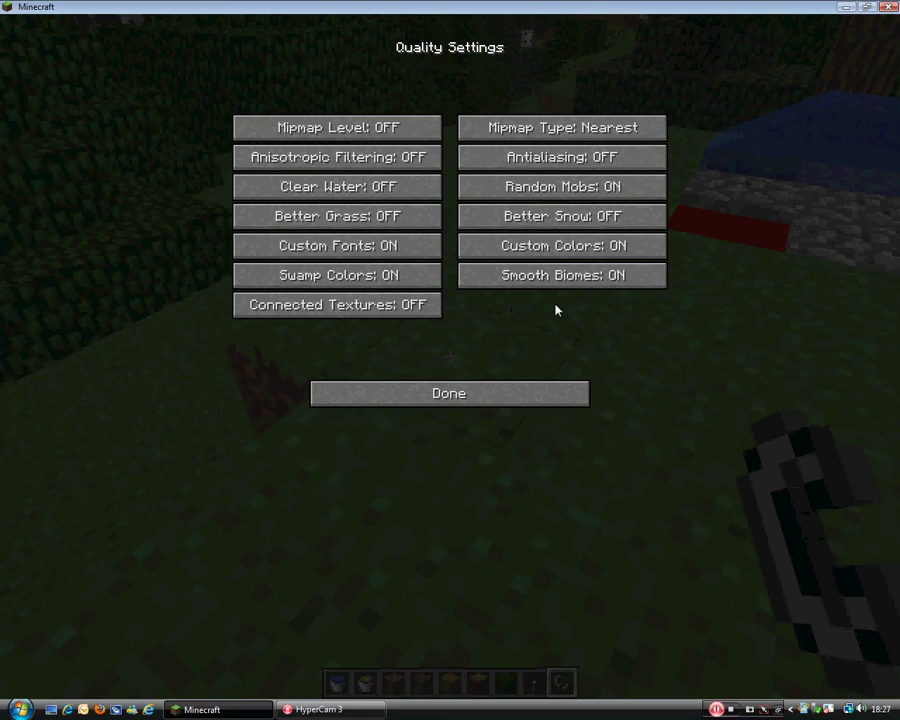
pyautogui.press('Escape')
pyautogui.press('Escape')
pyautogui.click(450, 309)
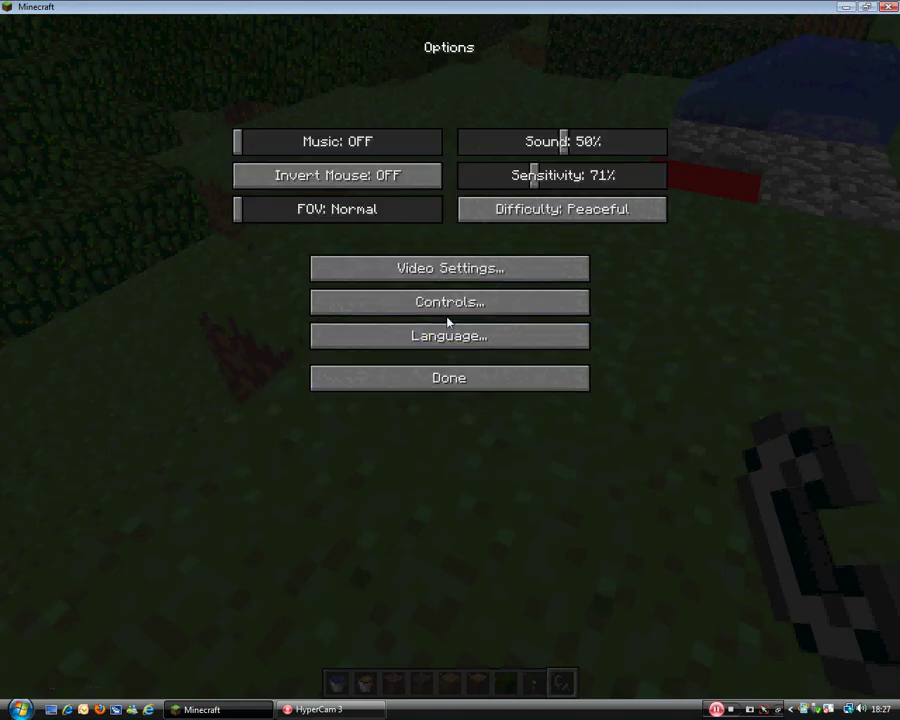
pyautogui.click(458, 270)
pyautogui.click(517, 332)
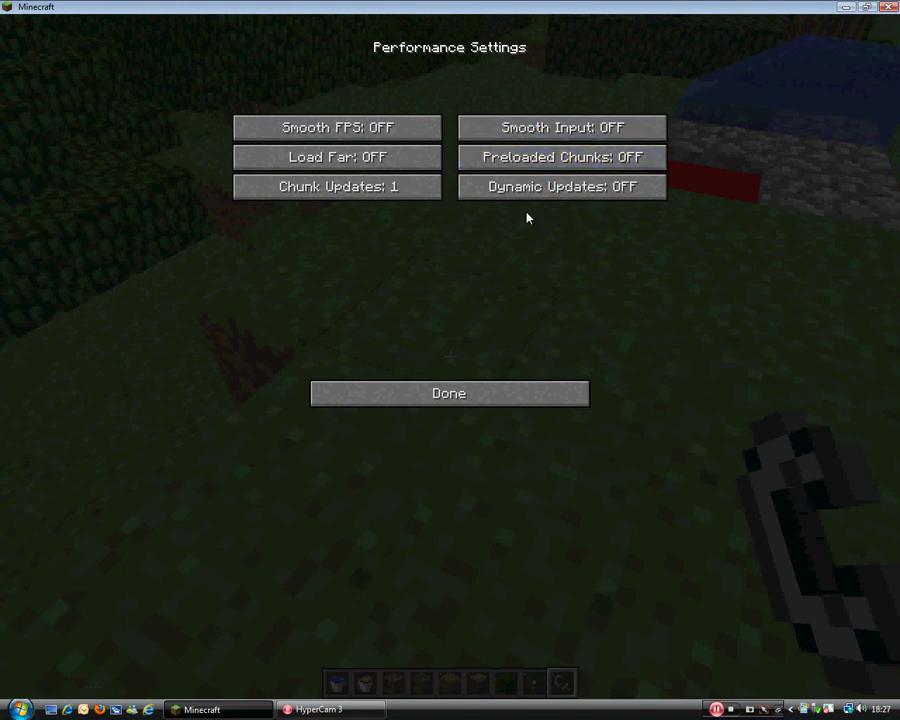
pyautogui.click(466, 396)
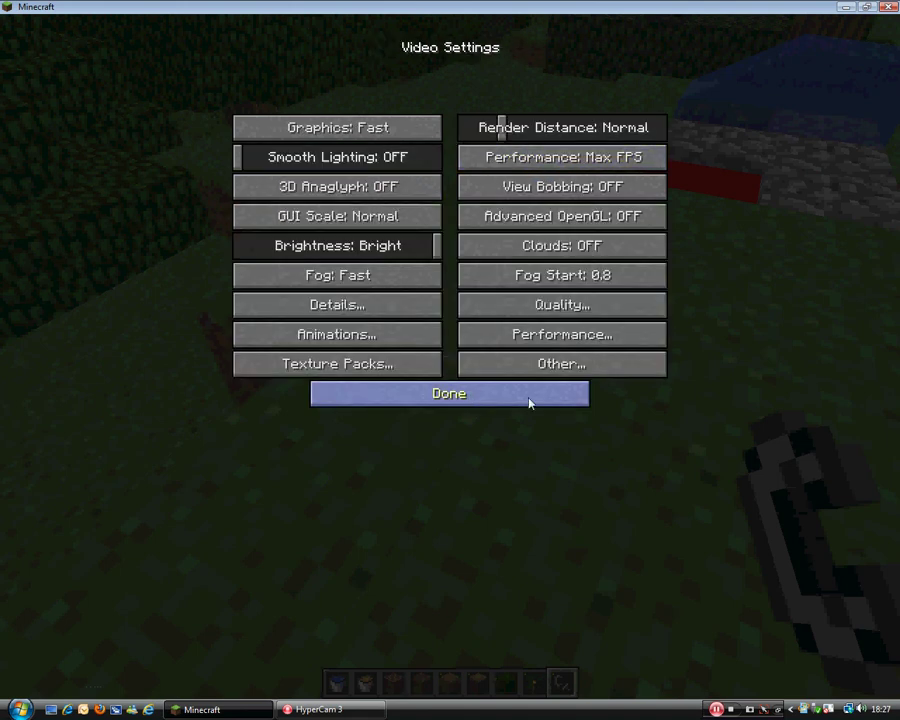
# Step: Set Weather to OFF in the other settings and cycle Time through its options back to Default
pyautogui.click(541, 371)
pyautogui.click(346, 158)
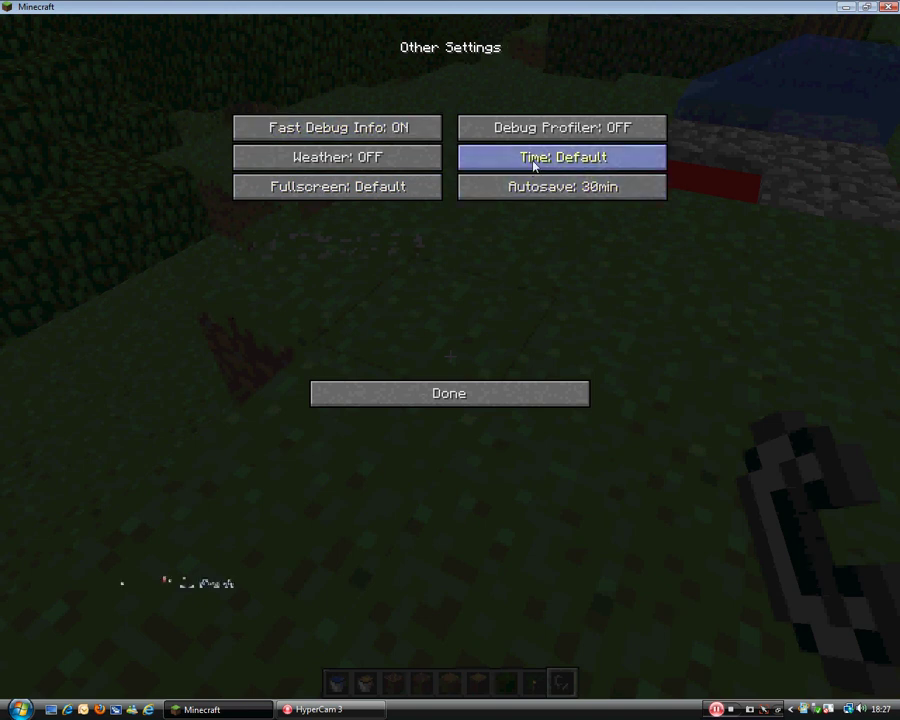
pyautogui.click(534, 160)
pyautogui.click(534, 160)
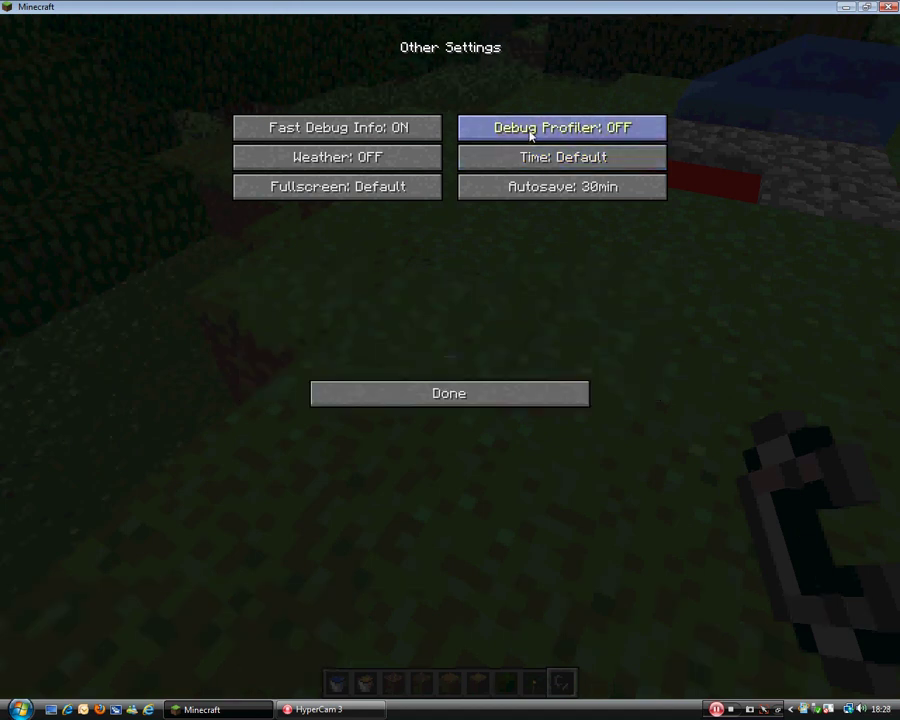
pyautogui.moveTo(558, 137)
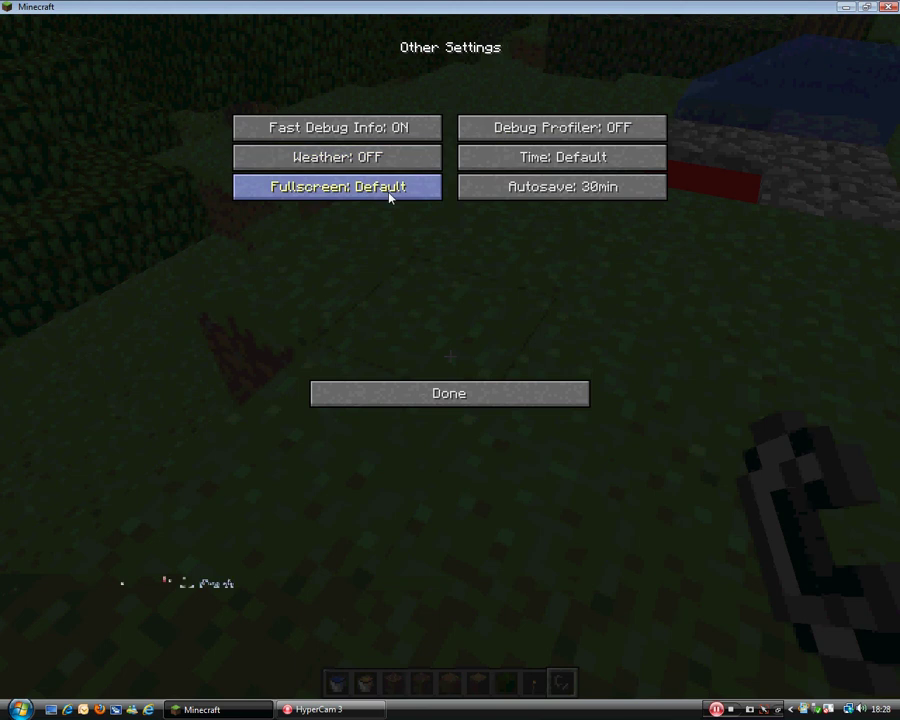
pyautogui.moveTo(387, 196)
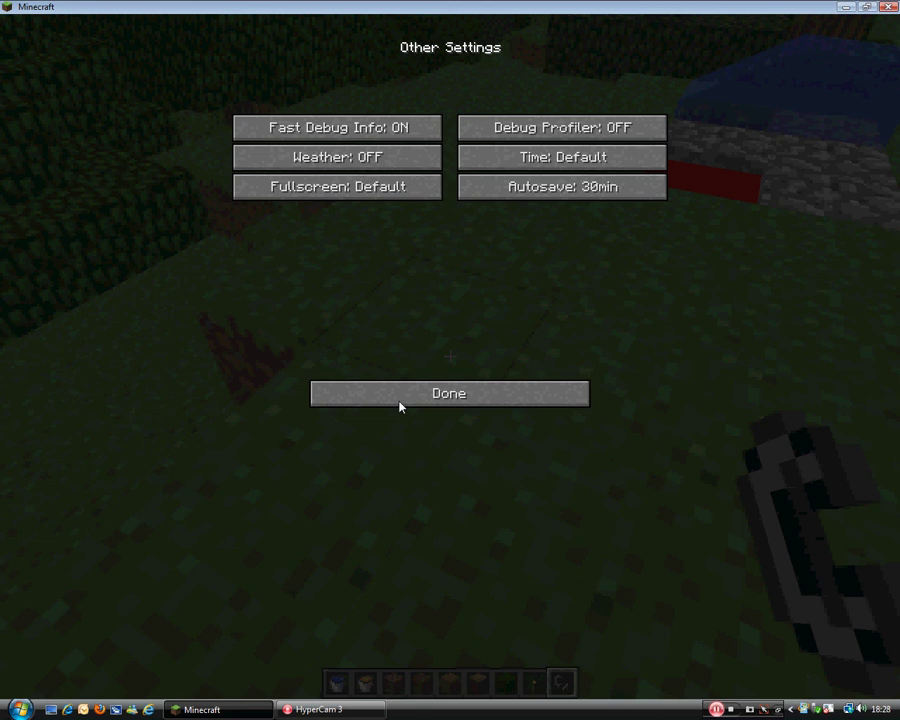
pyautogui.click(399, 403)
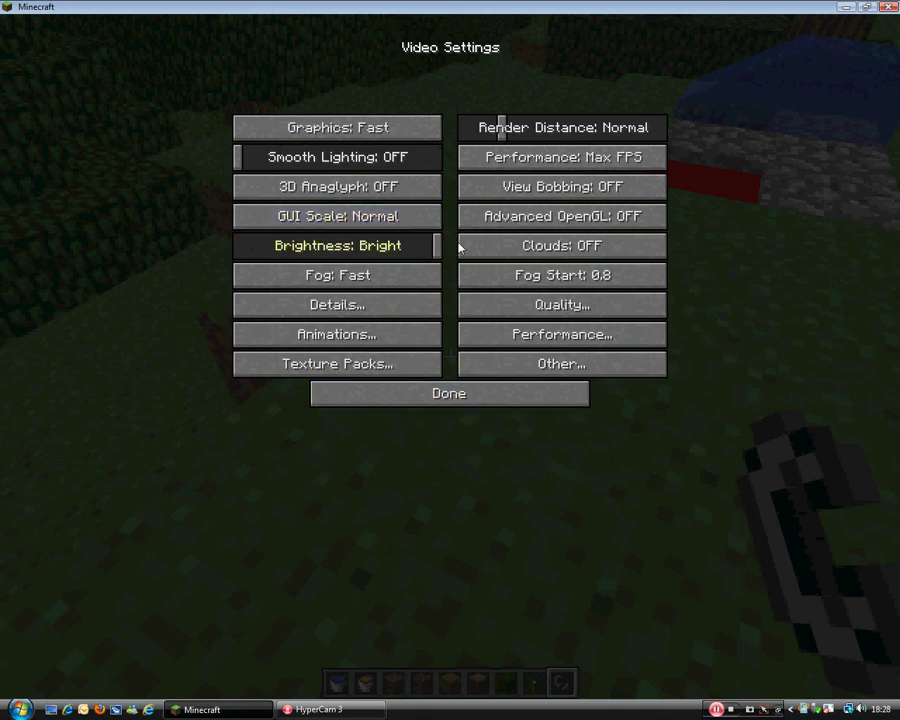
# Step: Show the debug information in the game while walking toward the trees, and open the game menu
pyautogui.press('Escape')
pyautogui.press('F3')
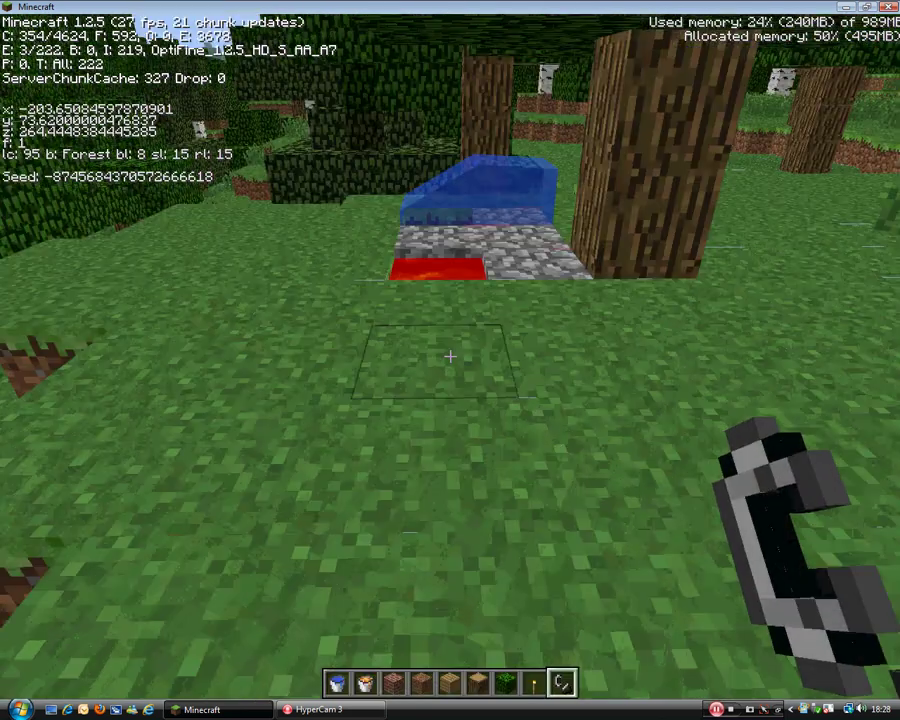
pyautogui.press('w')
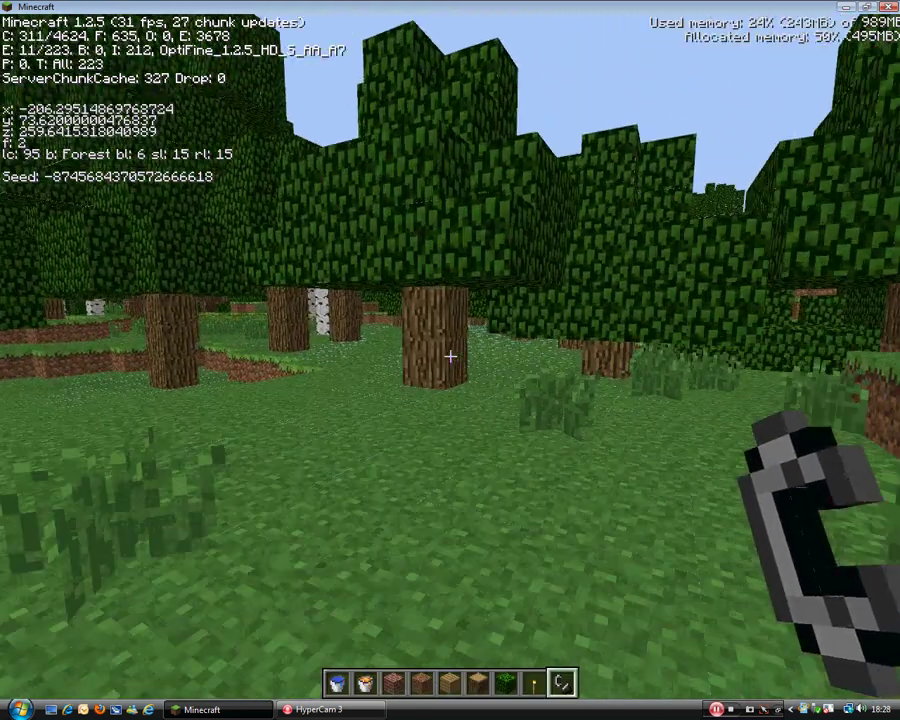
pyautogui.press('Escape')
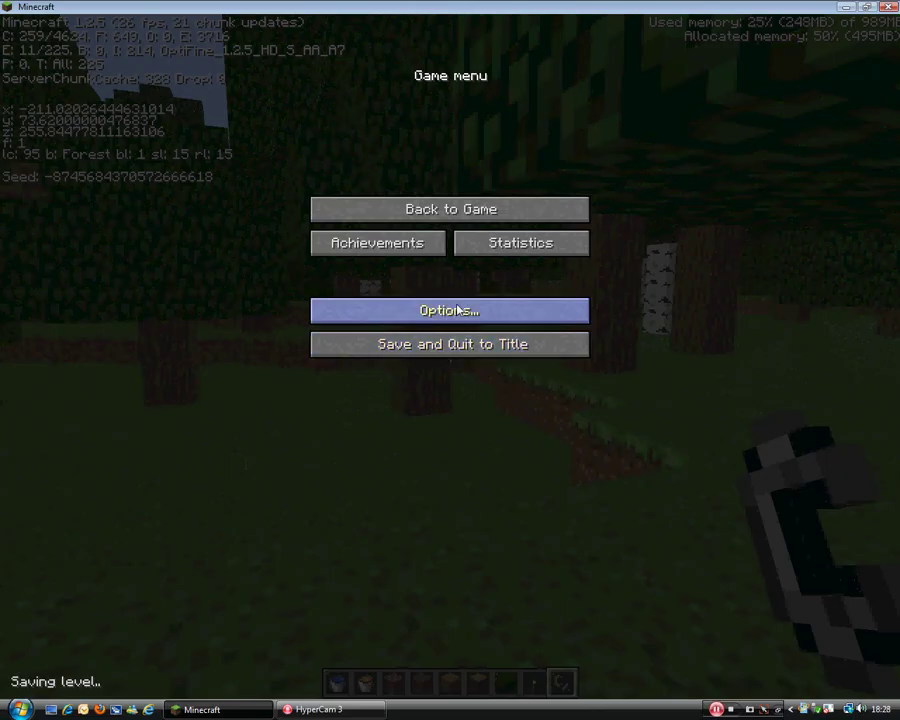
# Step: Open the detail settings in the video options and set Clouds to OFF and Trees to Fast
pyautogui.click(458, 311)
pyautogui.click(452, 266)
pyautogui.click(390, 302)
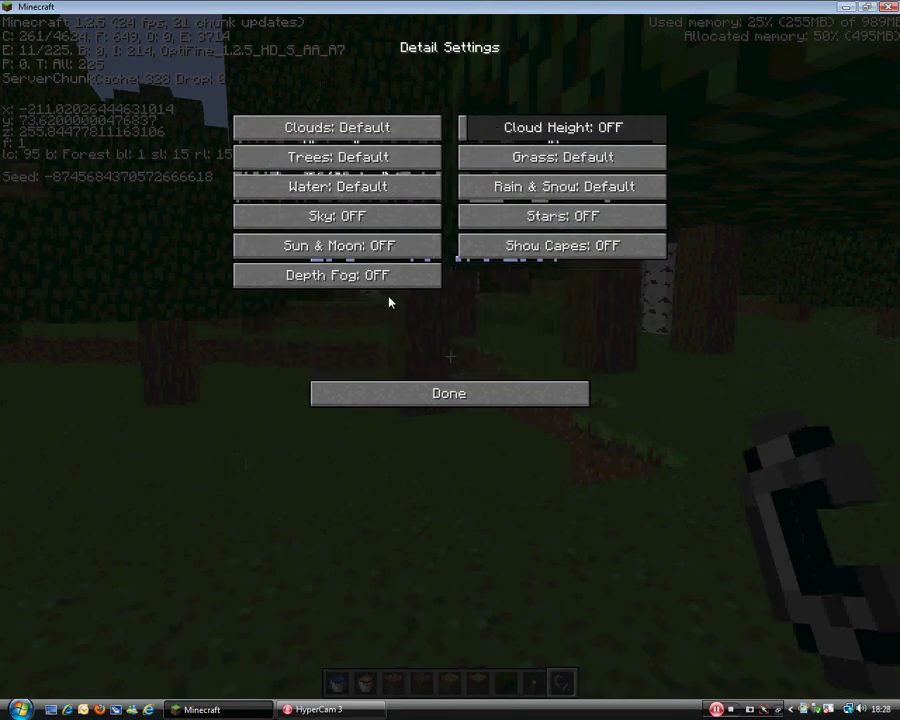
pyautogui.click(301, 156)
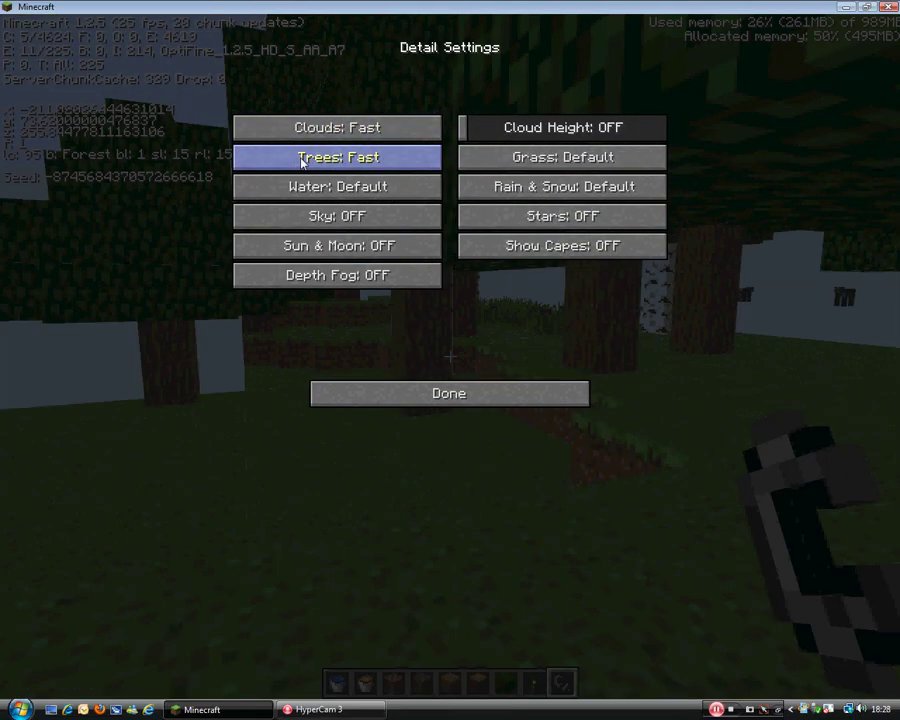
pyautogui.click(302, 128)
pyautogui.click(300, 156)
pyautogui.click(301, 127)
pyautogui.click(296, 157)
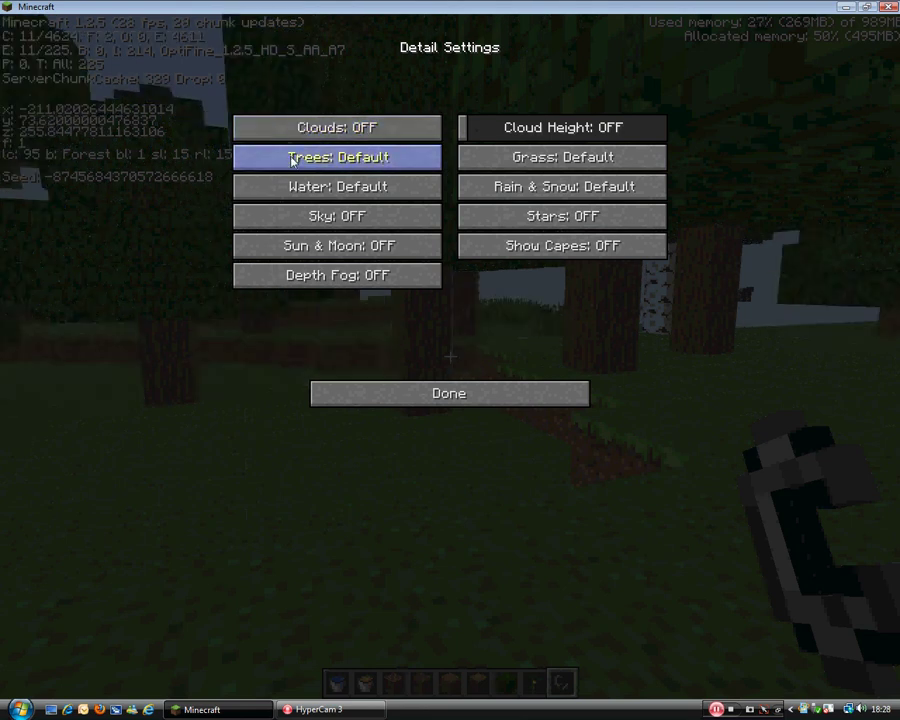
pyautogui.click(295, 157)
pyautogui.click(296, 158)
pyautogui.click(298, 161)
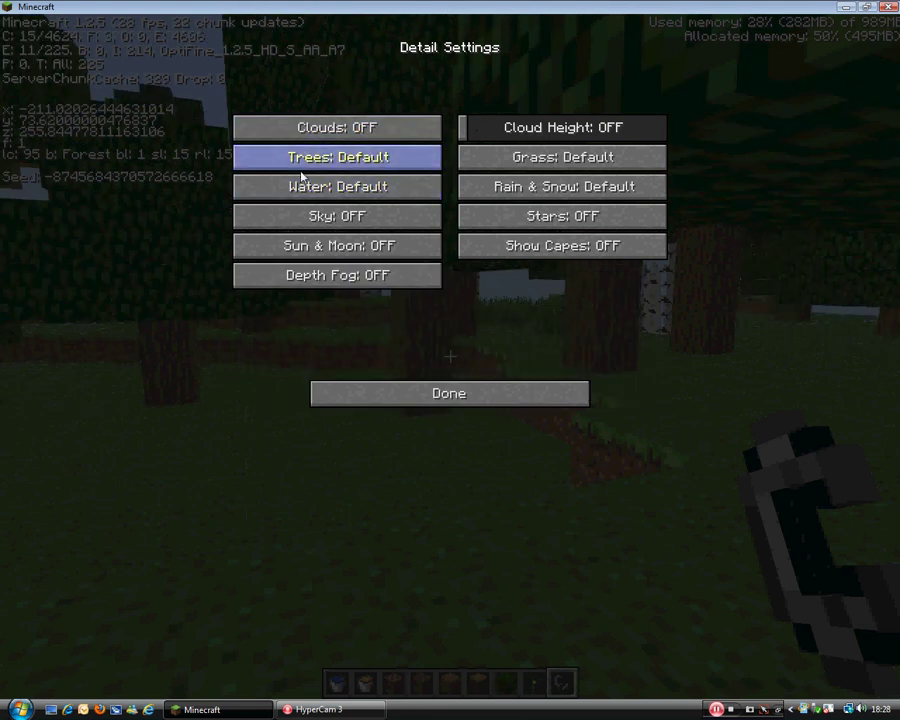
pyautogui.click(297, 157)
# Step: Set Water to Fast, Rain & Snow to OFF and Grass to Fast, and leave the detail settings
pyautogui.click(300, 190)
pyautogui.click(300, 193)
pyautogui.click(300, 193)
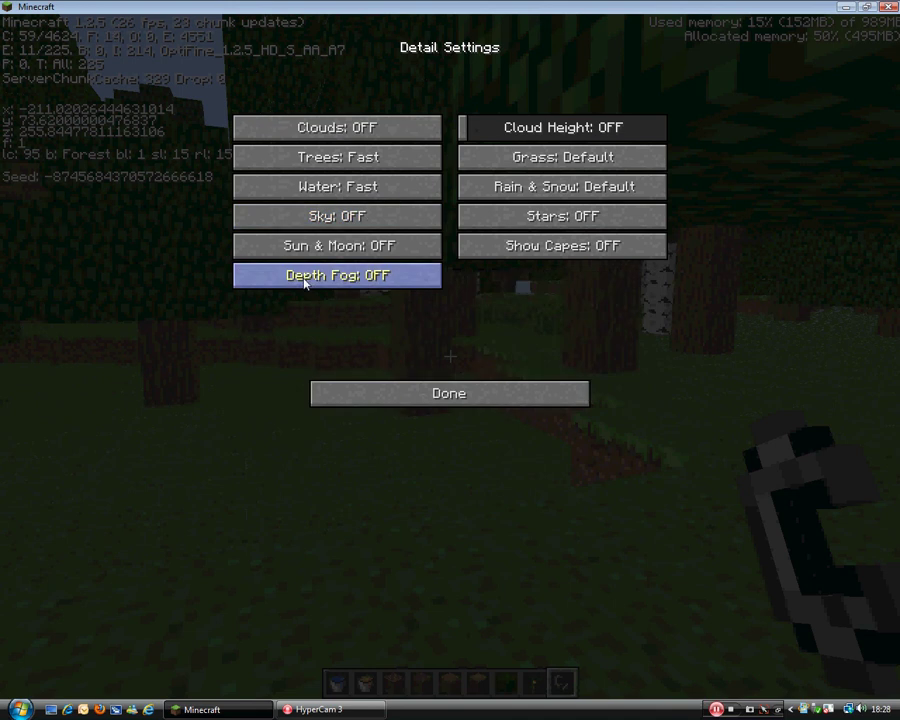
pyautogui.click(510, 192)
pyautogui.click(509, 167)
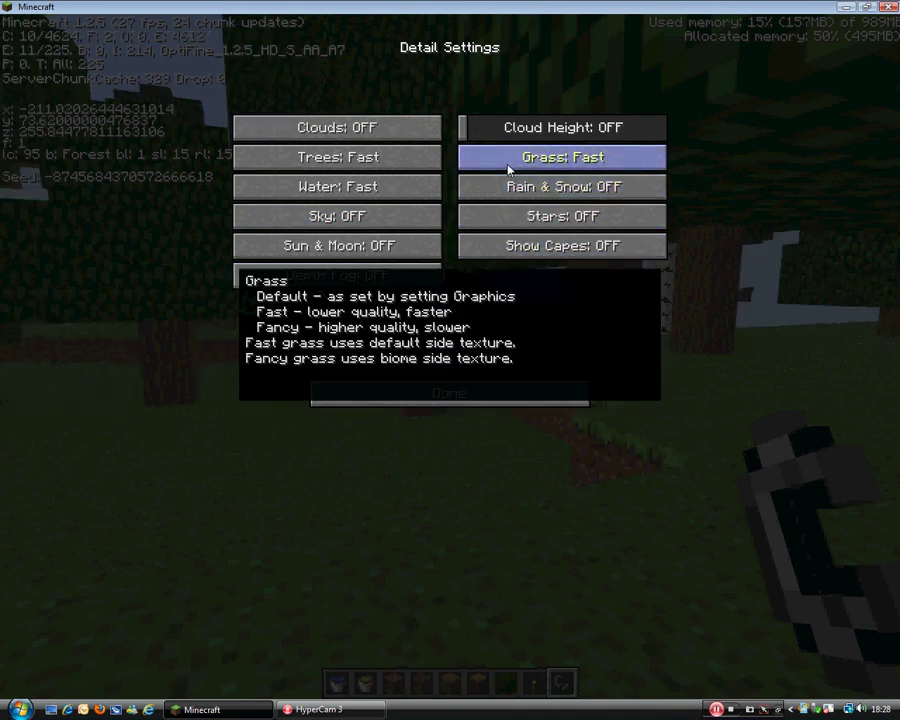
pyautogui.click(508, 168)
pyautogui.click(508, 168)
pyautogui.click(508, 168)
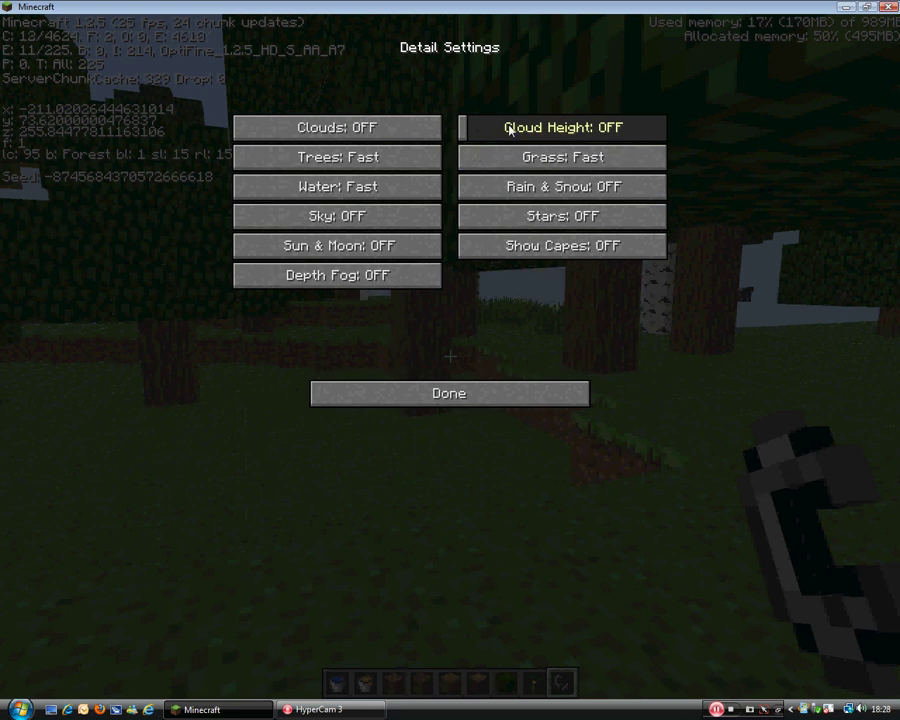
pyautogui.click(412, 392)
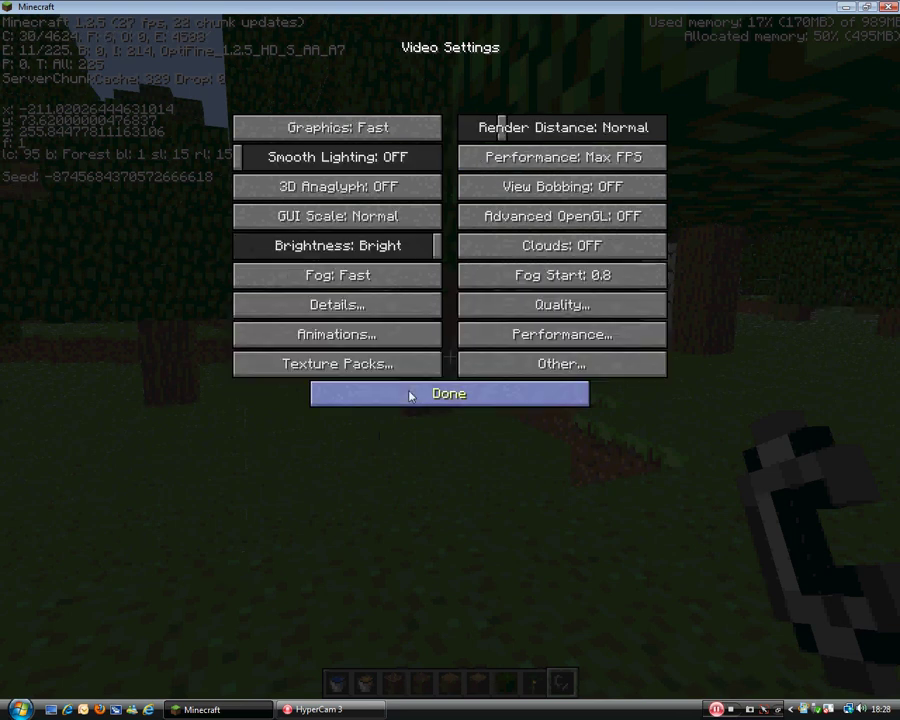
# Step: In the animation settings, turn Void Particles, Rain Splash, Terrain Animated and Lava Animated OFF, and cycle Particles back to Minimal
pyautogui.click(360, 336)
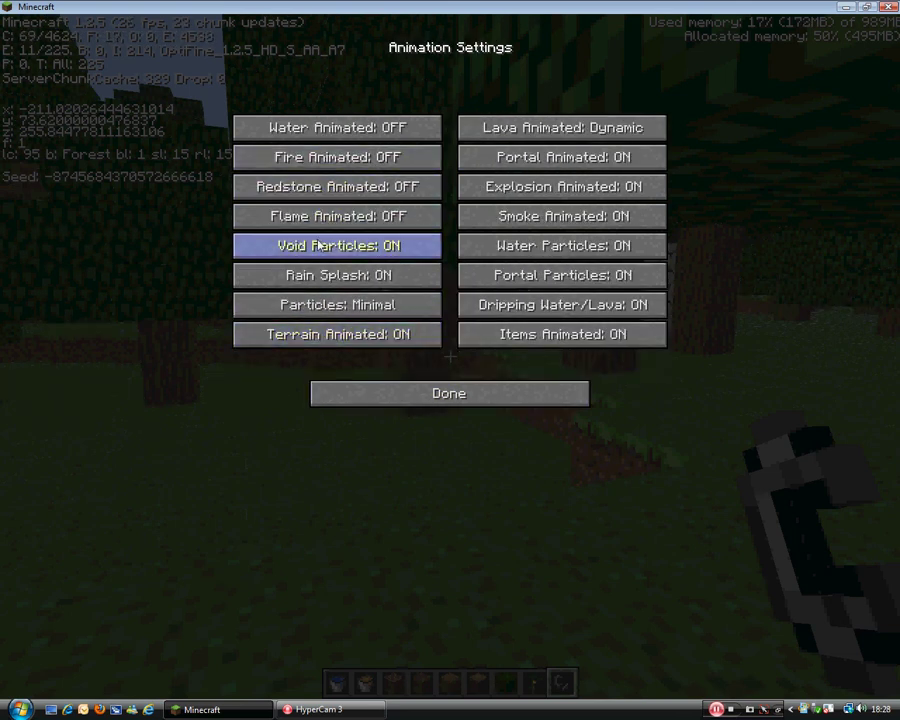
pyautogui.click(300, 245)
pyautogui.click(298, 275)
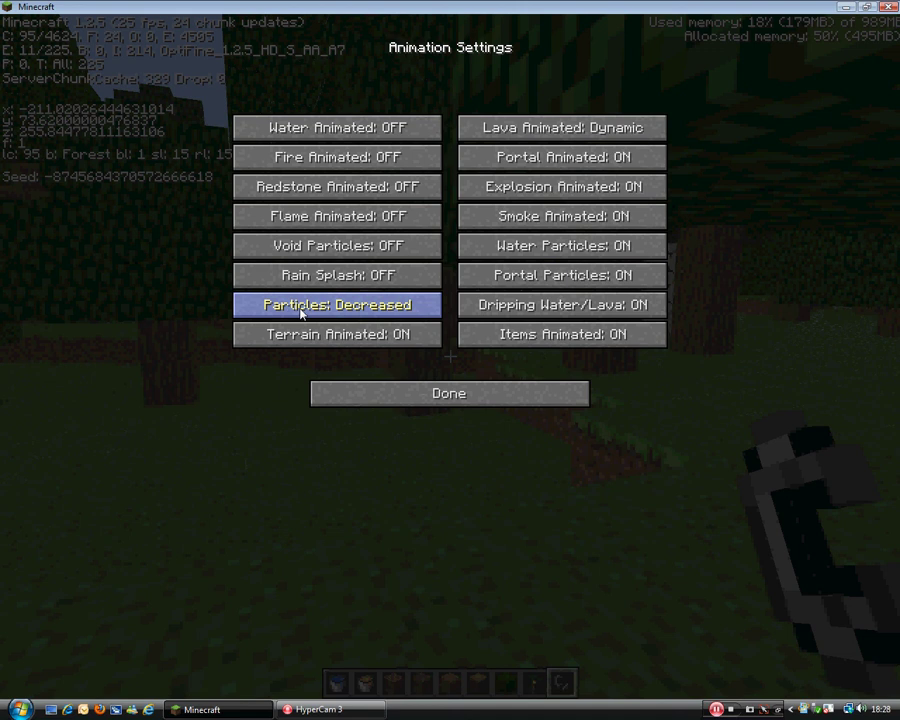
pyautogui.click(302, 313)
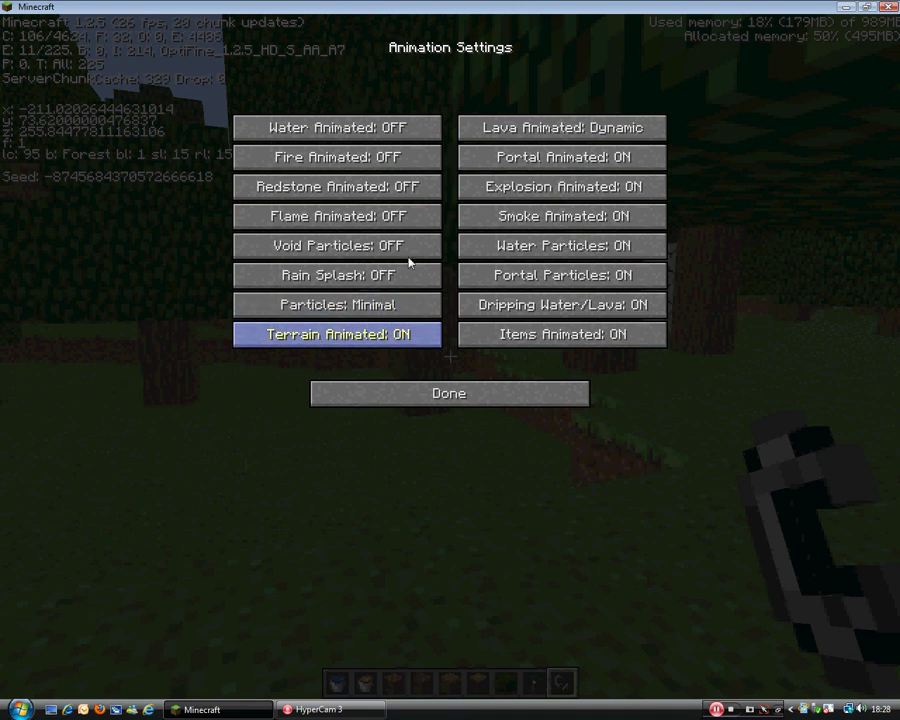
pyautogui.click(338, 334)
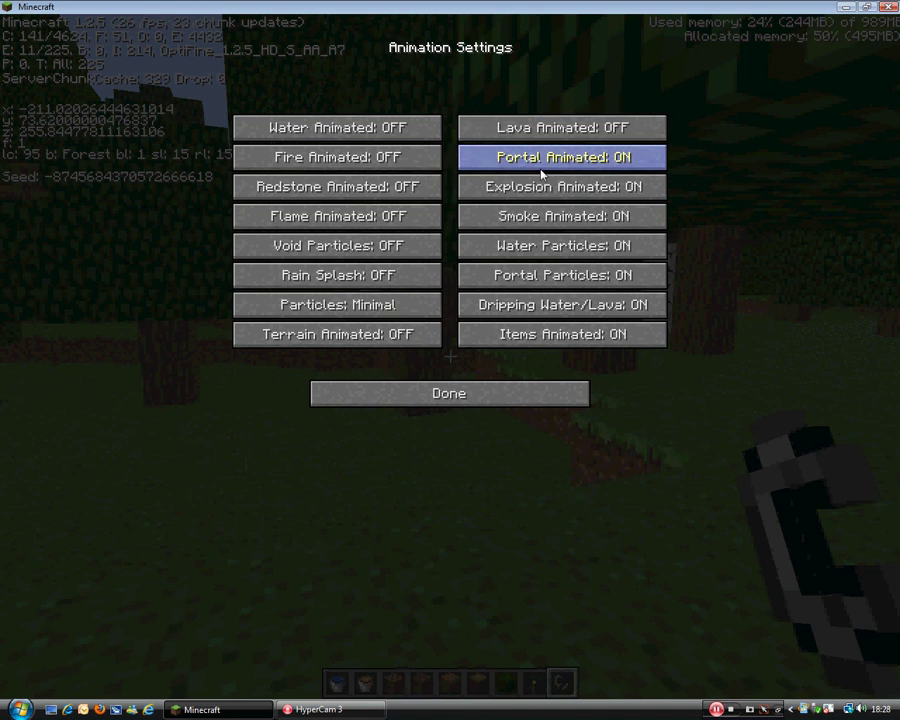
# Step: Turn OFF the portal, explosion, smoke and item animations, the water and portal particles, and Dripping Water/Lava, and close the animation settings
pyautogui.click(531, 162)
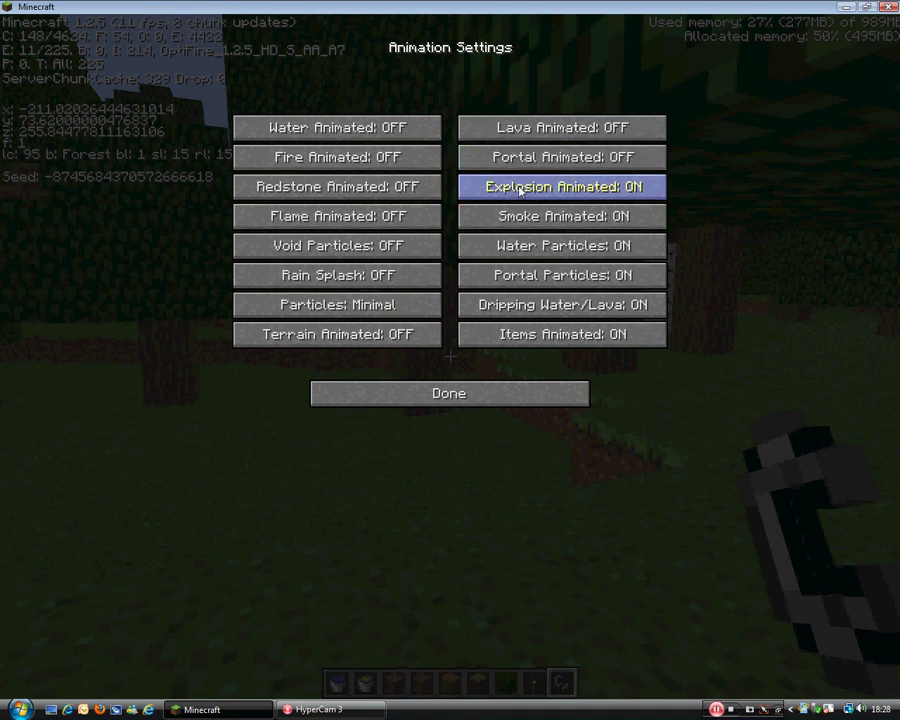
pyautogui.click(519, 188)
pyautogui.click(514, 216)
pyautogui.click(504, 275)
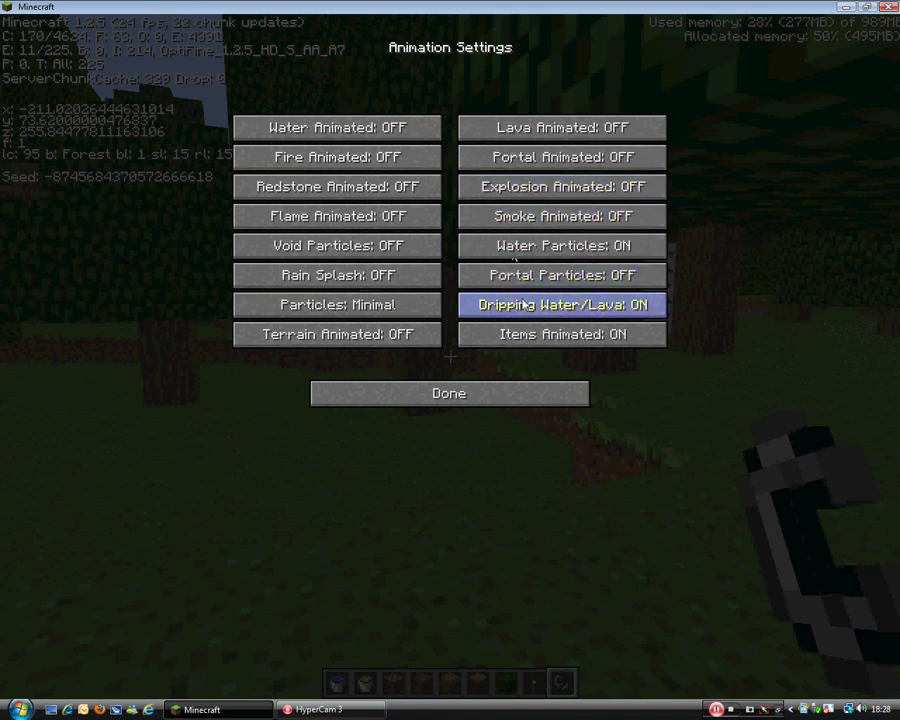
pyautogui.click(525, 246)
pyautogui.click(537, 313)
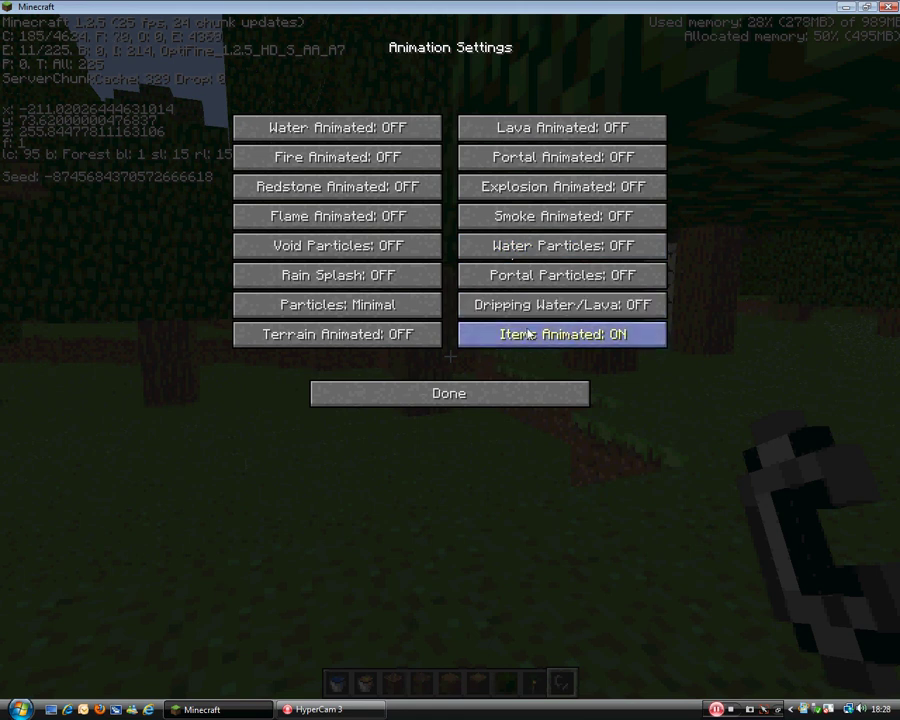
pyautogui.click(530, 334)
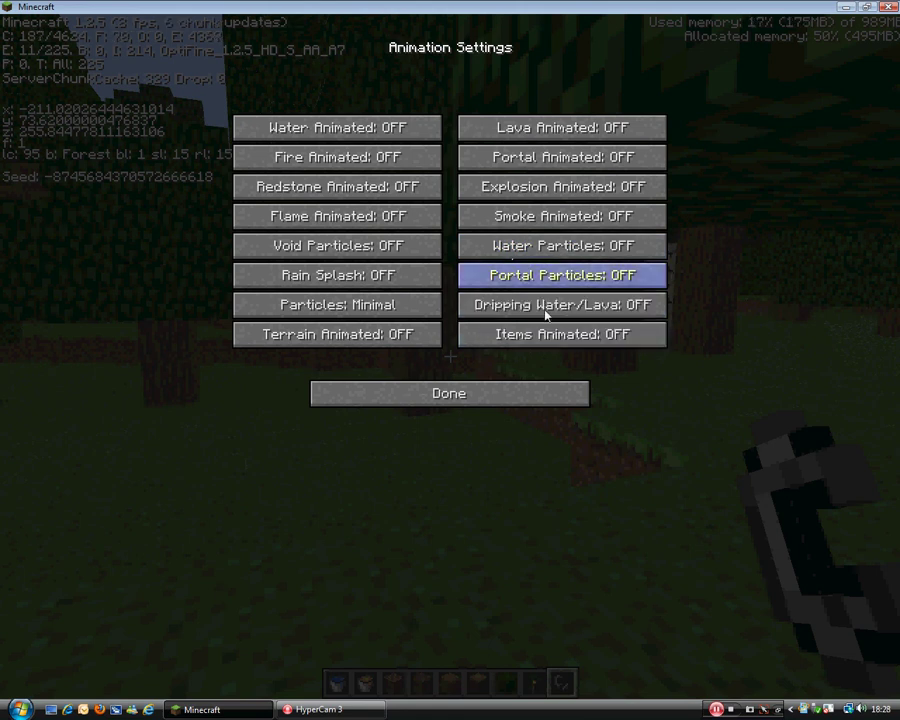
pyautogui.click(478, 392)
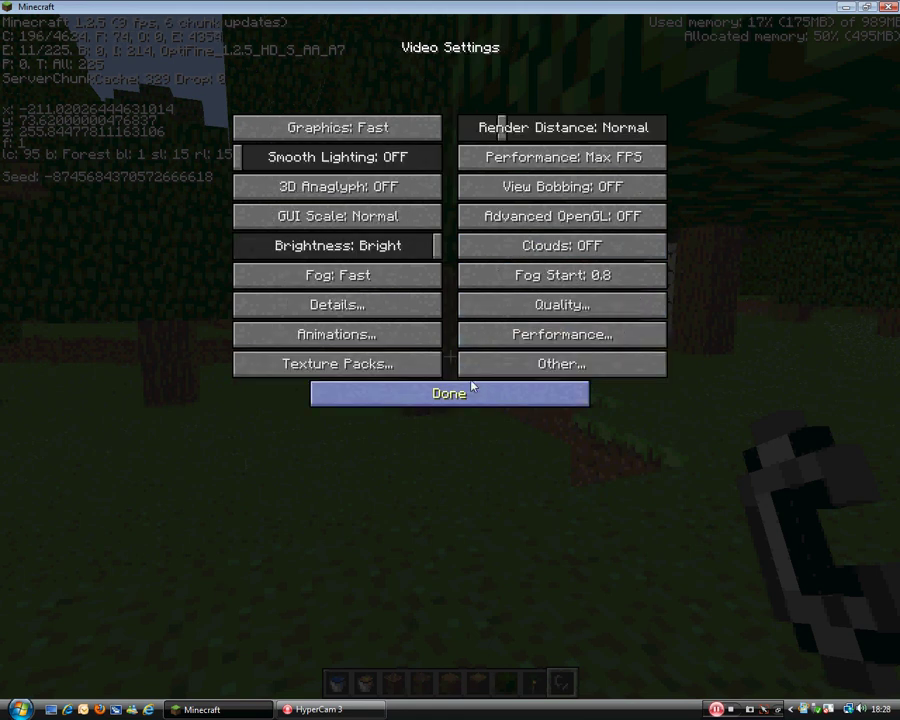
# Step: View the texture pack list, and turn Custom Fonts, Swamp Colors, Smooth Biomes, Custom Colors and Random Mobs OFF in the quality settings
pyautogui.click(337, 363)
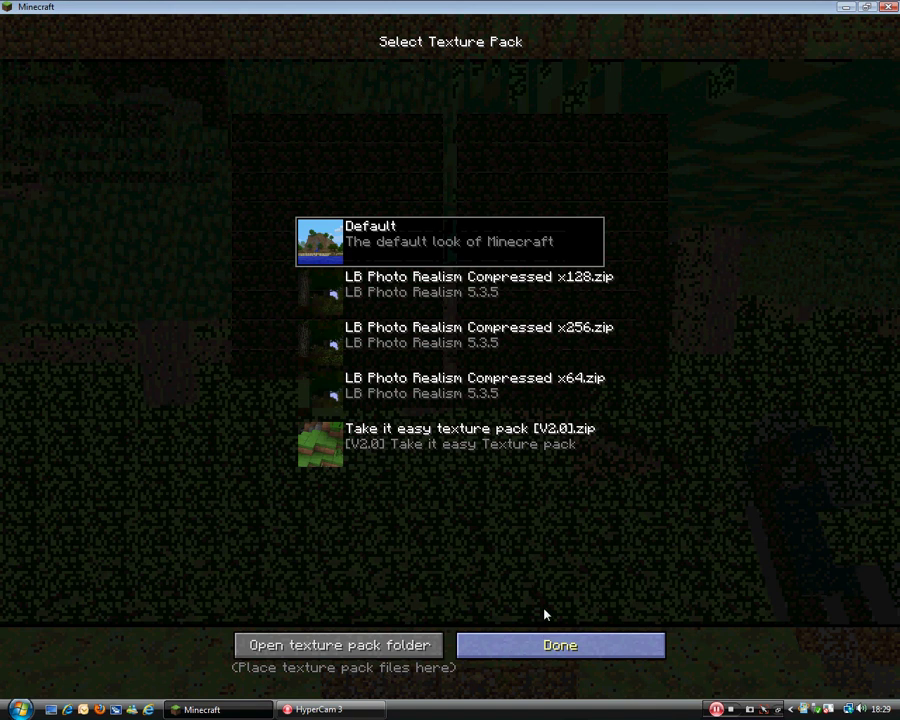
pyautogui.press('Escape')
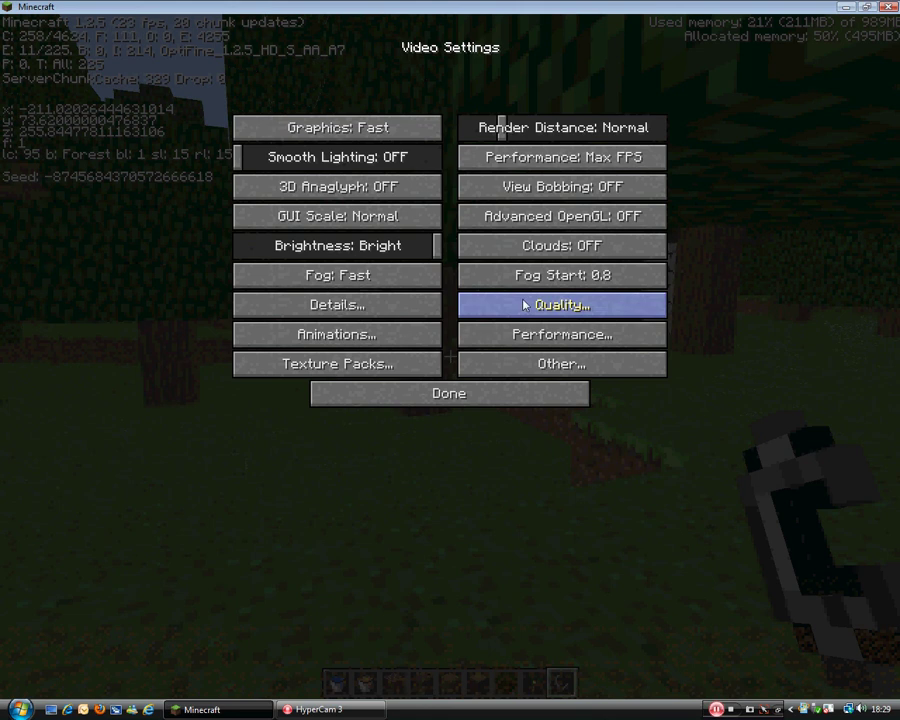
pyautogui.click(468, 304)
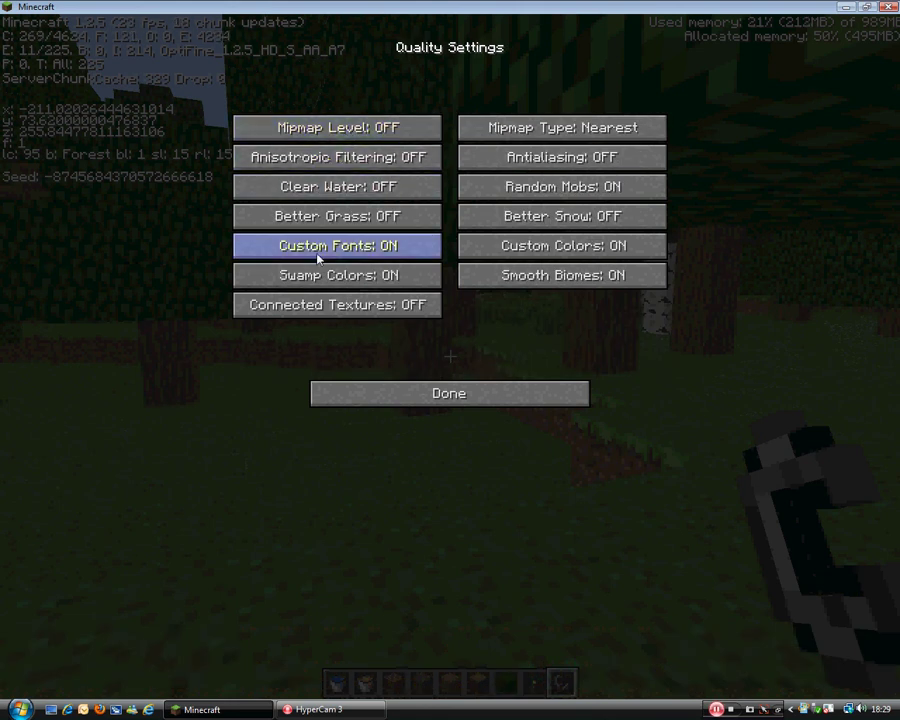
pyautogui.click(280, 252)
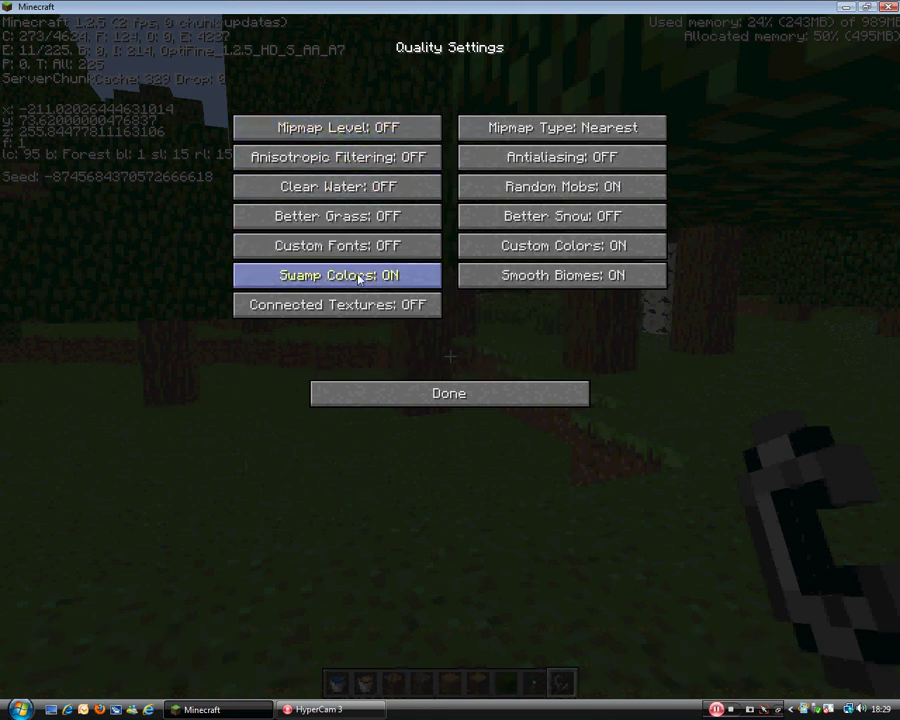
pyautogui.click(357, 277)
pyautogui.click(512, 275)
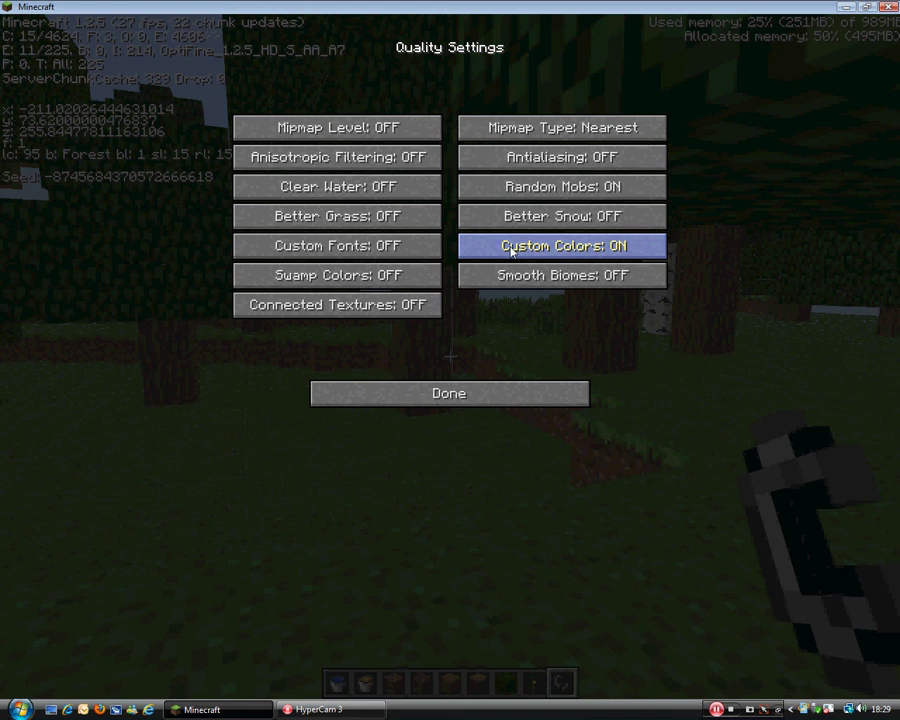
pyautogui.click(510, 240)
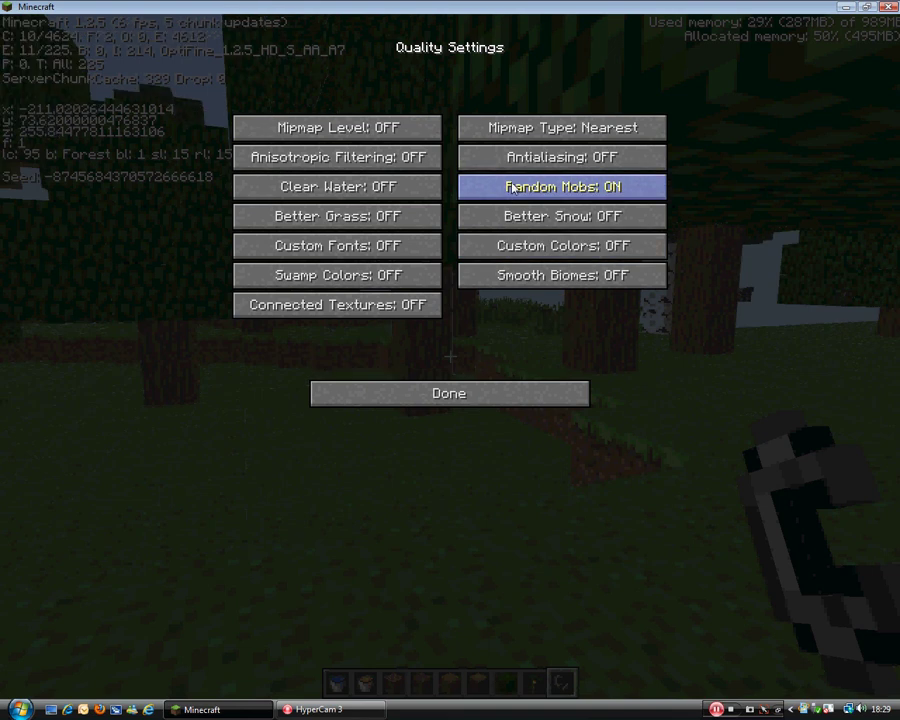
pyautogui.click(512, 188)
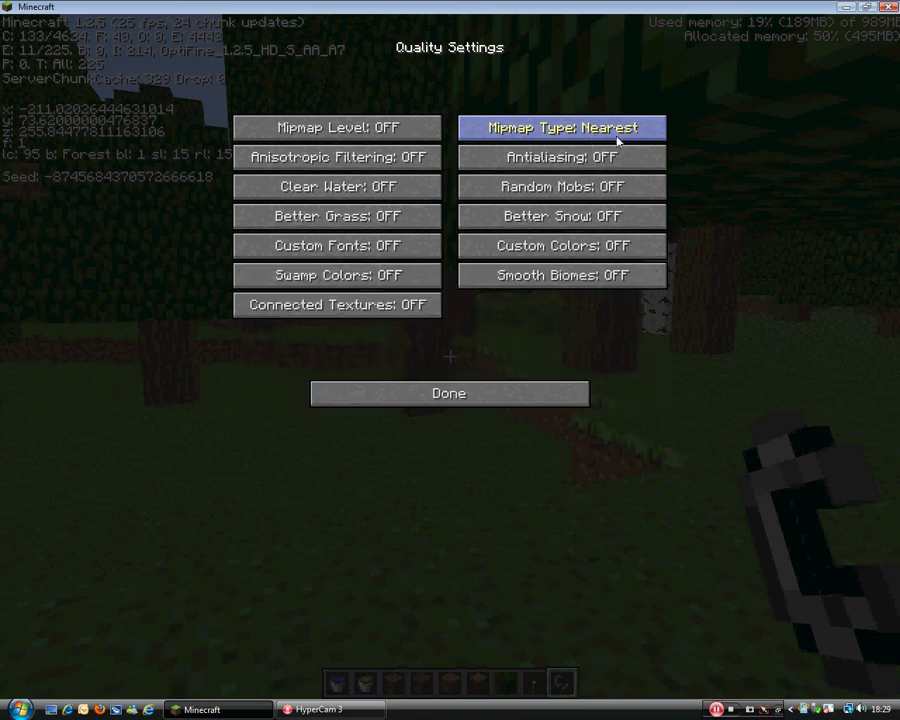
pyautogui.press('Escape')
# Step: Reopen the video settings, view the other settings without changing any option, and return to the game
pyautogui.press('Escape')
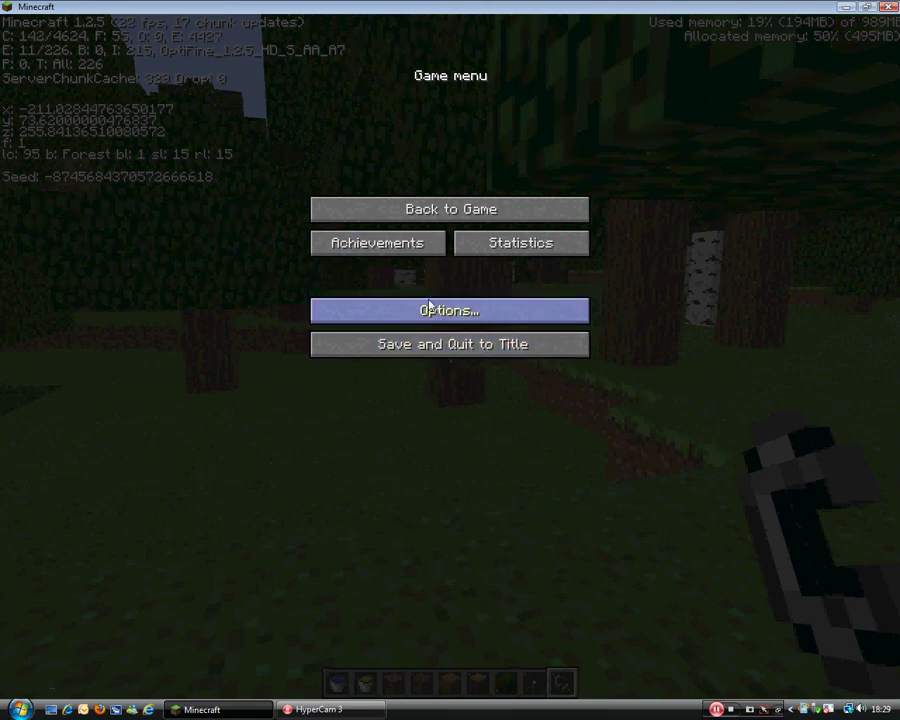
pyautogui.click(430, 308)
pyautogui.click(416, 268)
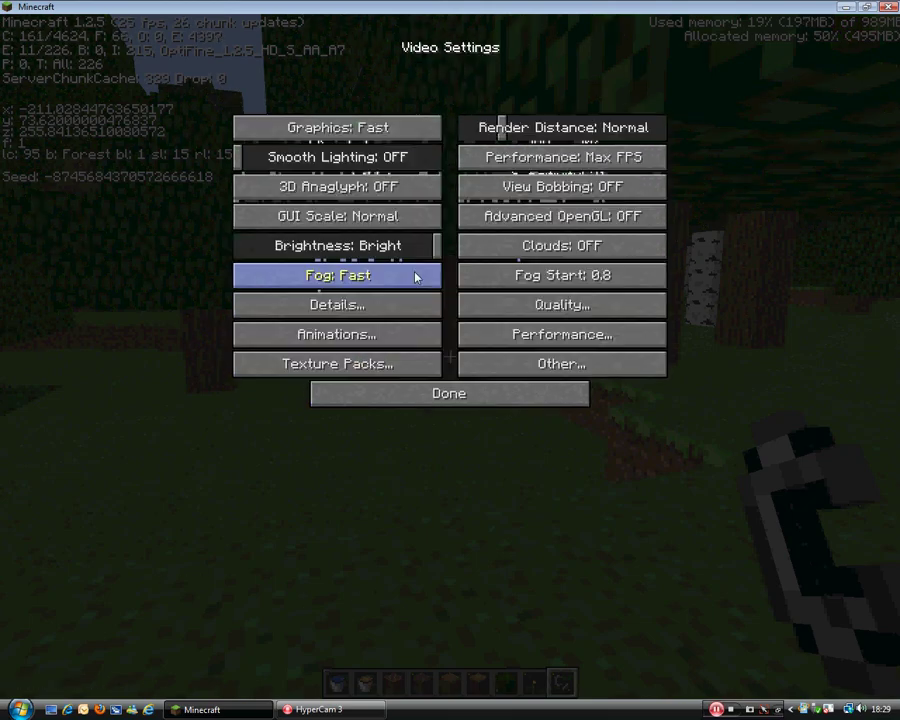
pyautogui.click(472, 360)
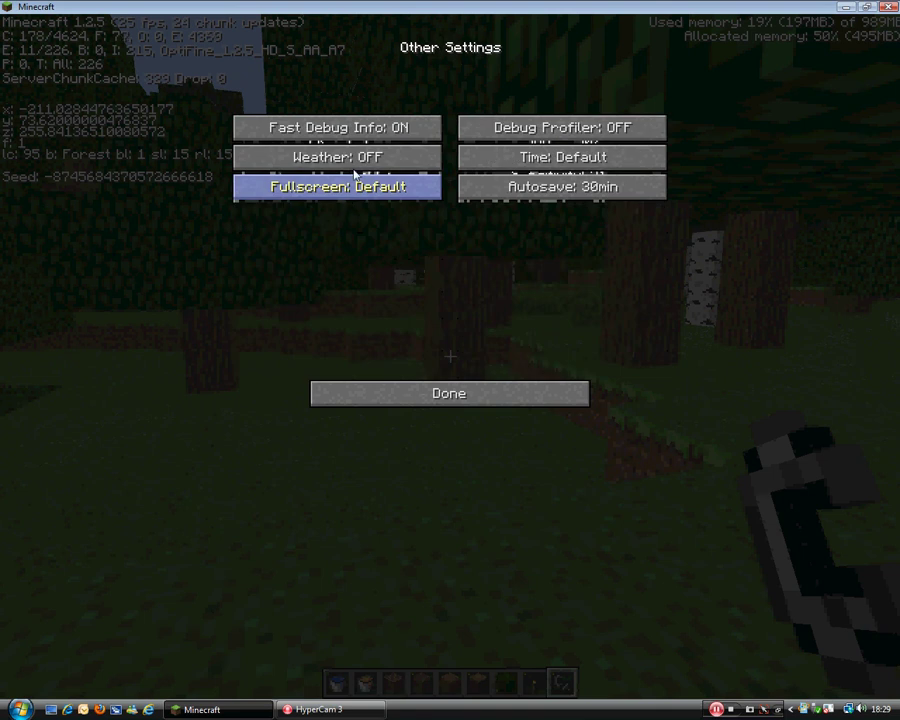
pyautogui.press('Escape')
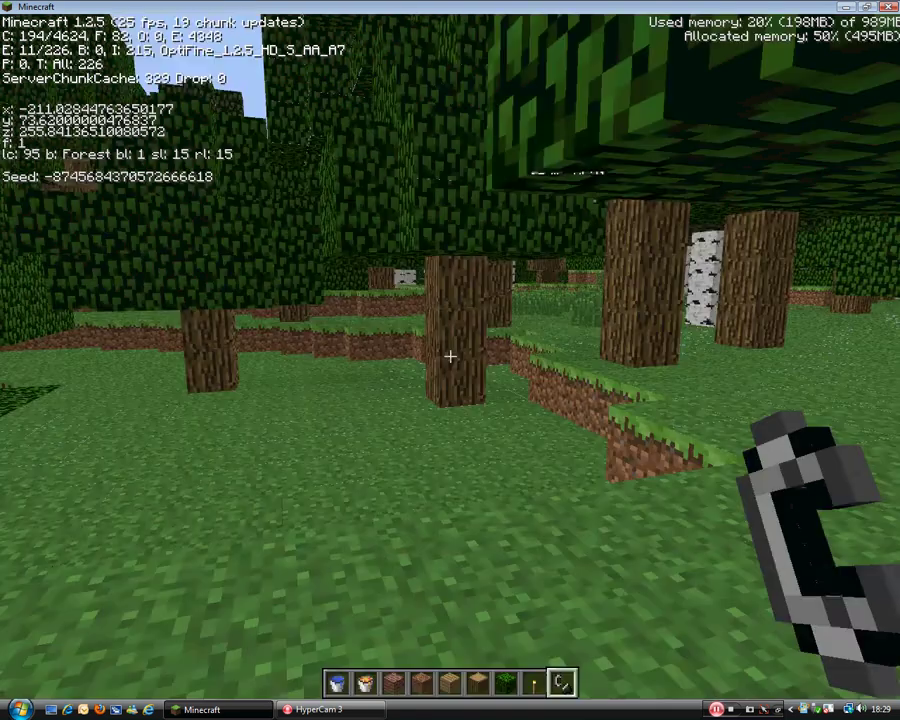
# Step: Walk through the forest to the placed water and lava blocks to check the frame rate in the debug information
pyautogui.press('w')
pyautogui.press('w')
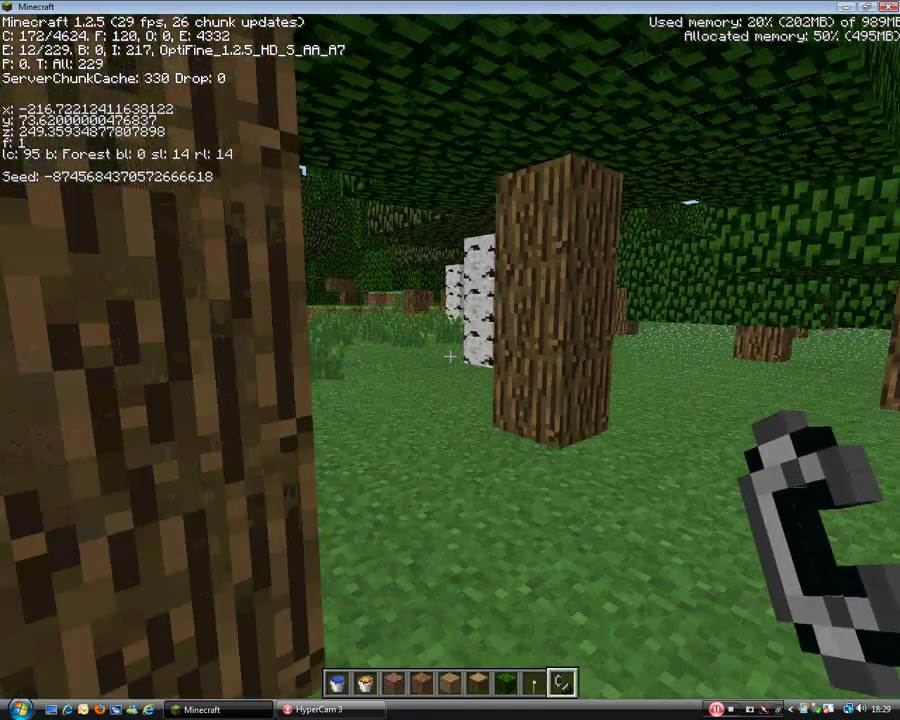
pyautogui.press('space')
pyautogui.press('w')
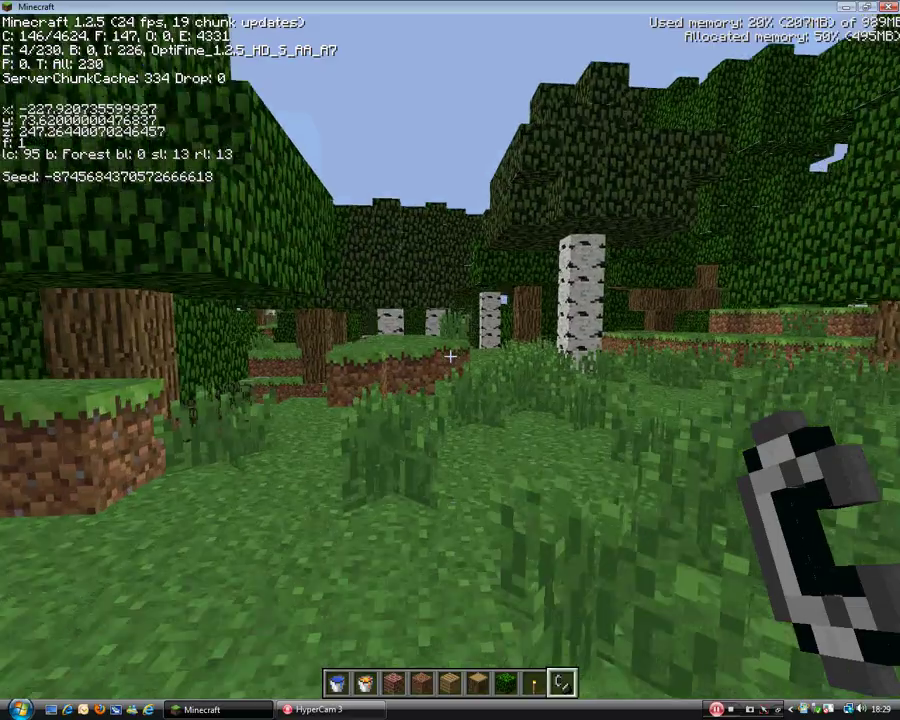
pyautogui.press('w')
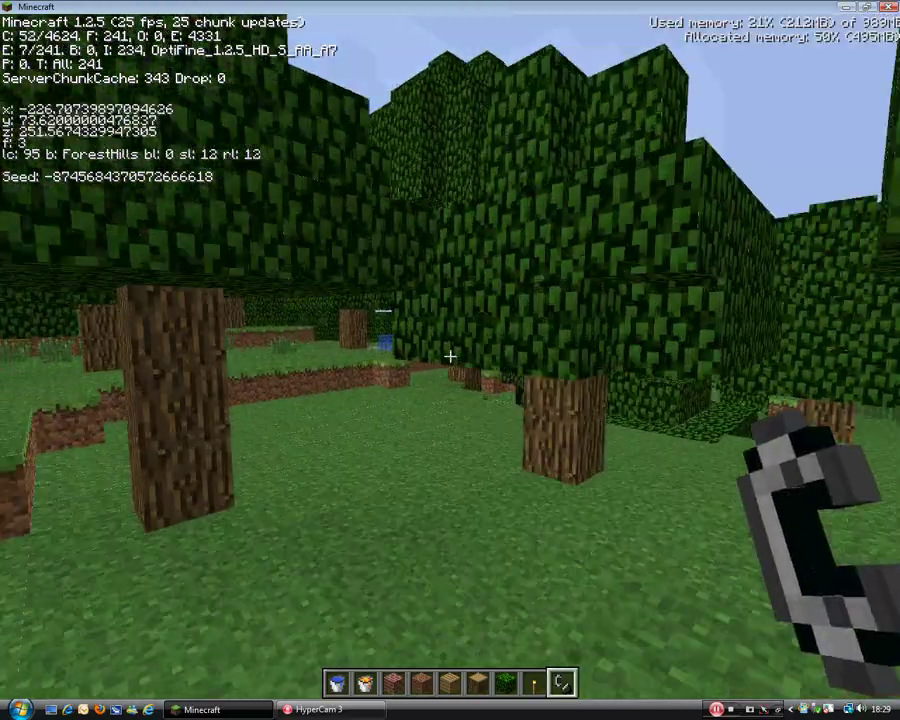
pyautogui.press('w')
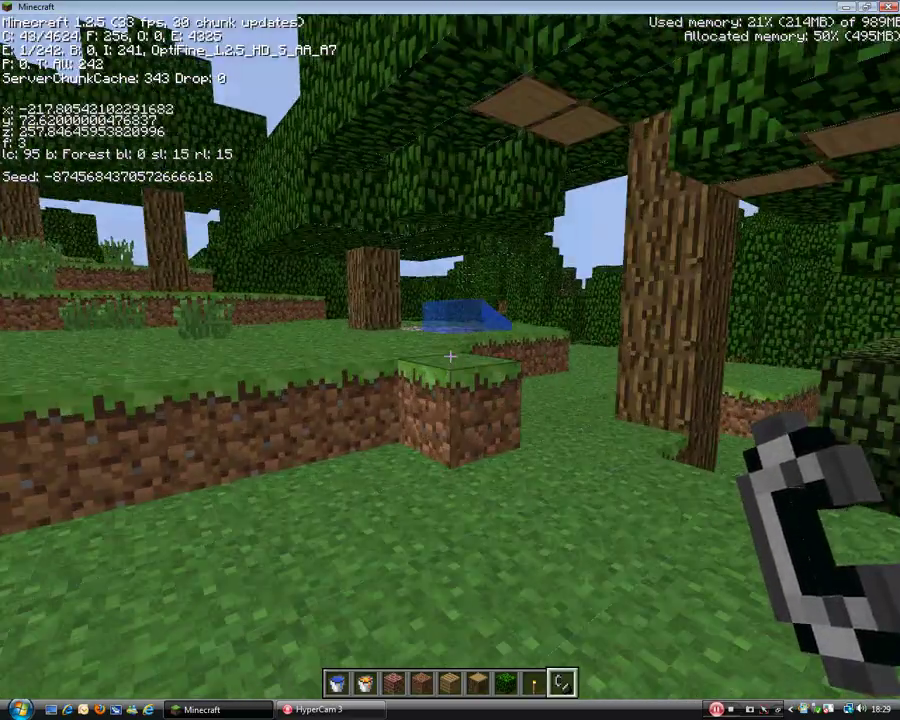
pyautogui.press('w')
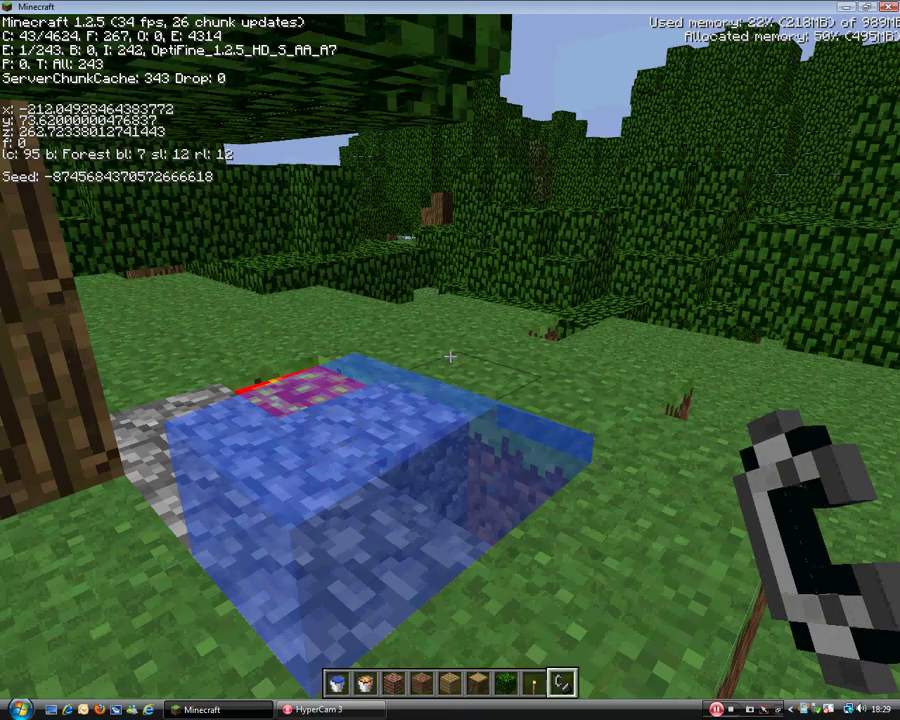
# Step: Switch to the water bucket, try to use it near the leaf blocks, and walk on across the grass
pyautogui.scroll(7, 450, 355)
pyautogui.press('w')
pyautogui.scroll(1, 450, 355)
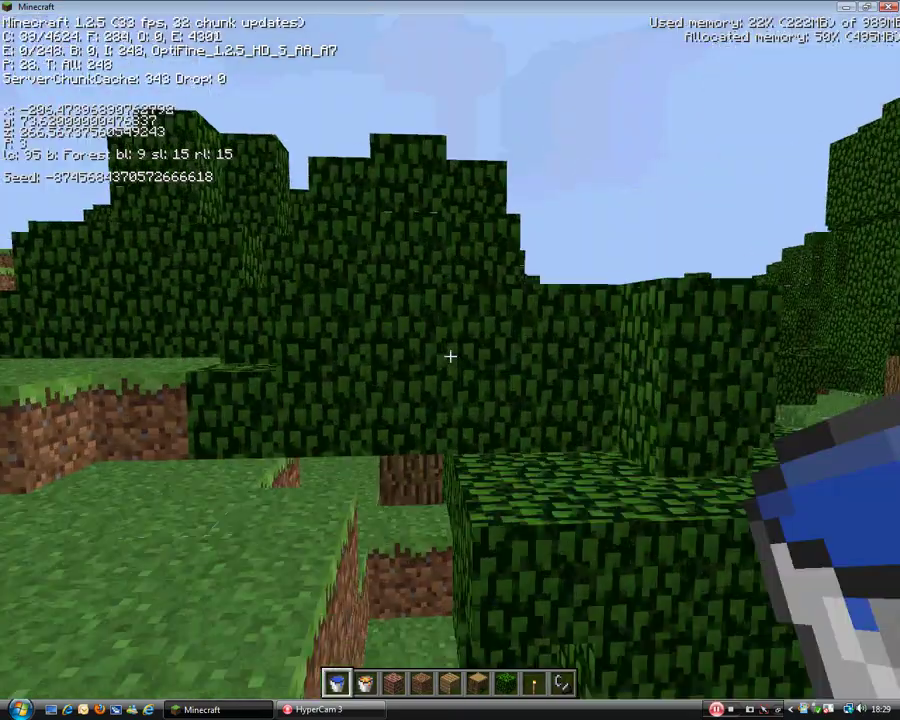
pyautogui.rightClick(450, 355)
pyautogui.press('w')
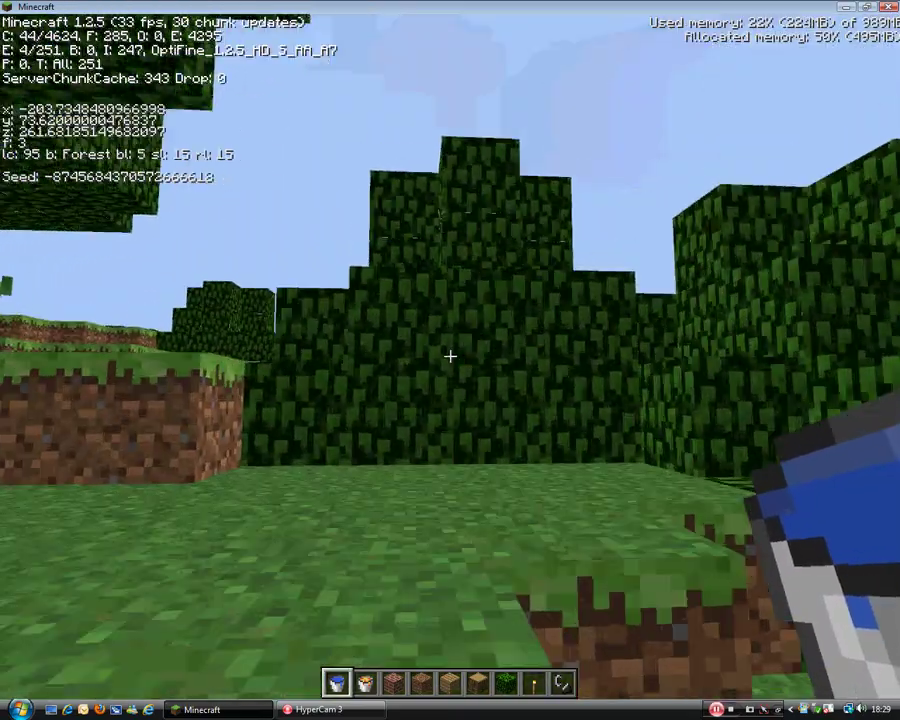
# Step: Pour water from the bucket onto the leaf blocks and walk alongside the flowing water over the leaves
pyautogui.rightClick(450, 355)
pyautogui.press('w')
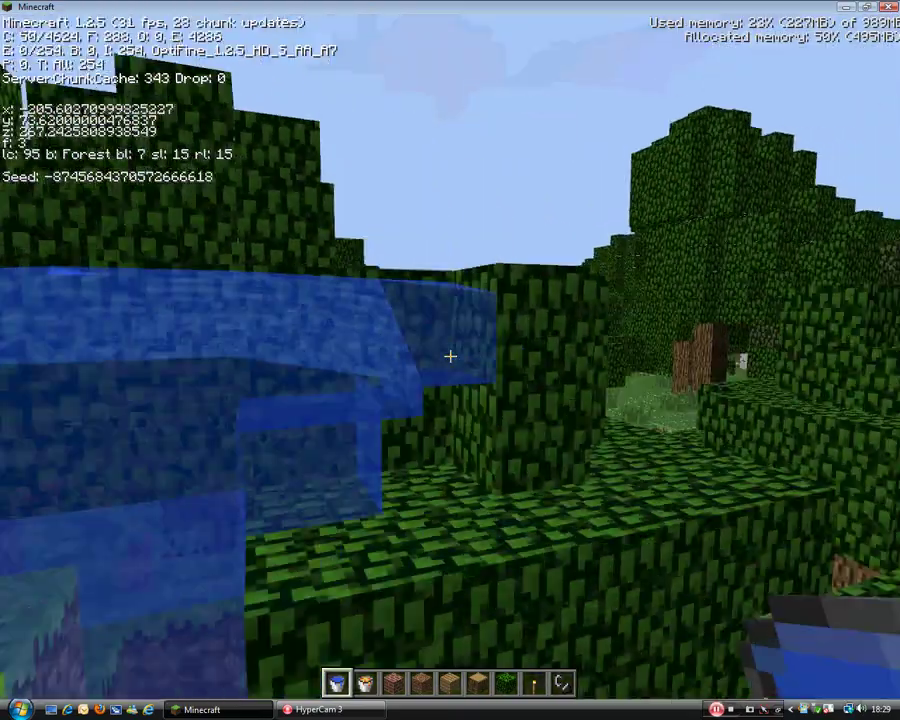
pyautogui.press('w')
pyautogui.press('space')
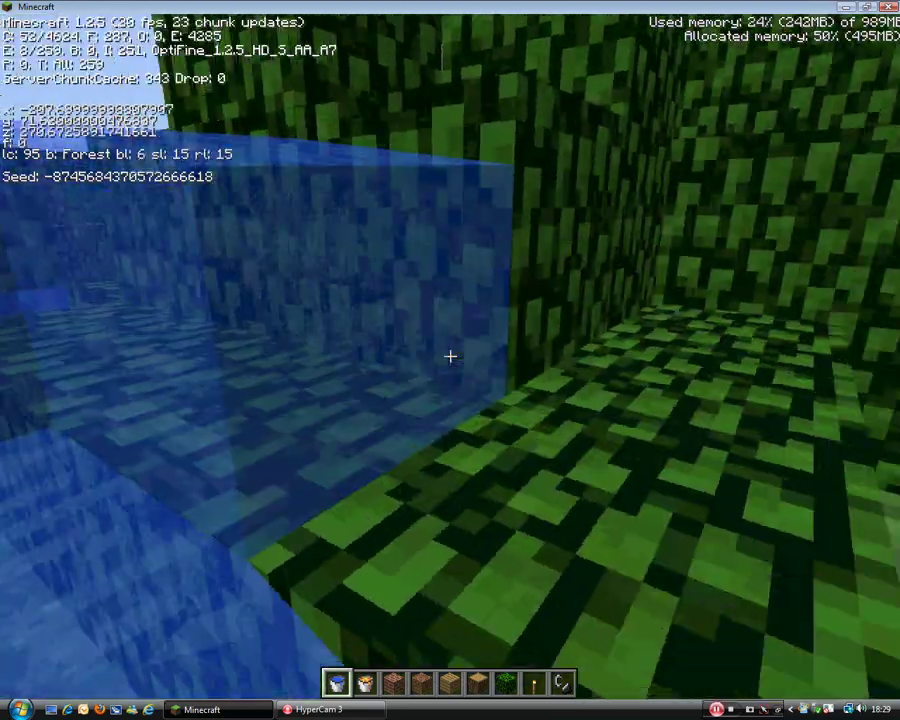
# Step: Fly up above the treetops and across the forest towards the sandy pond to check the frame rate in the debug information
pyautogui.press('space')
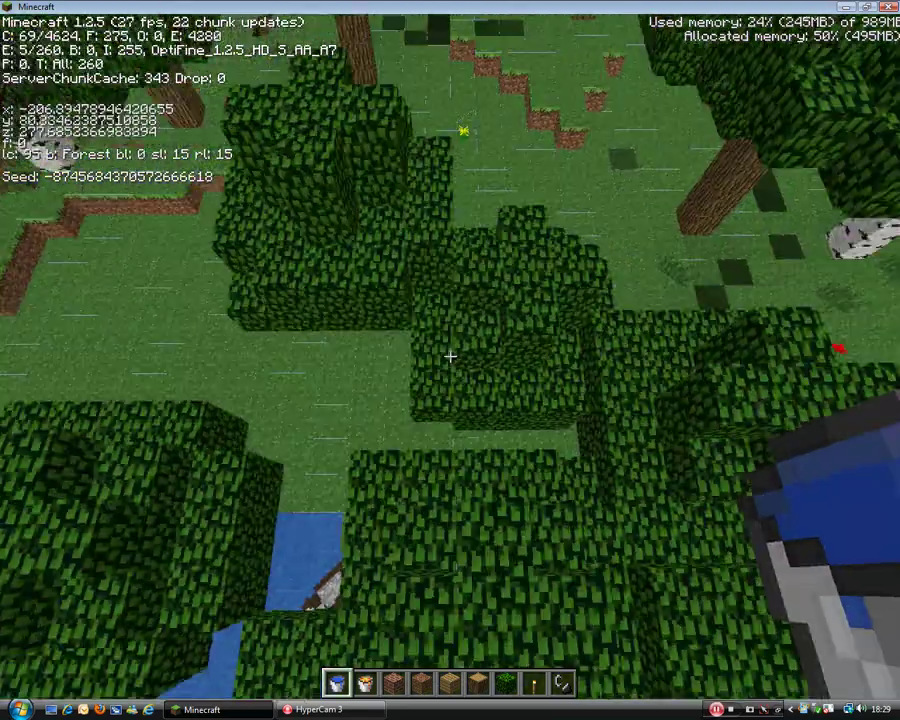
pyautogui.press('w')
pyautogui.press('space')
pyautogui.press('w')
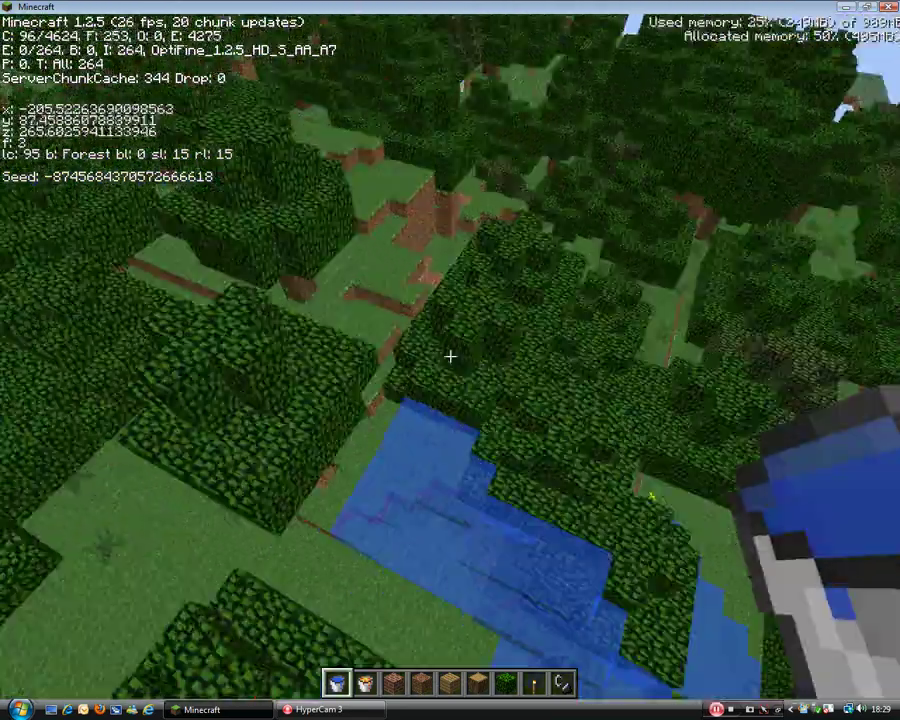
pyautogui.press('w')
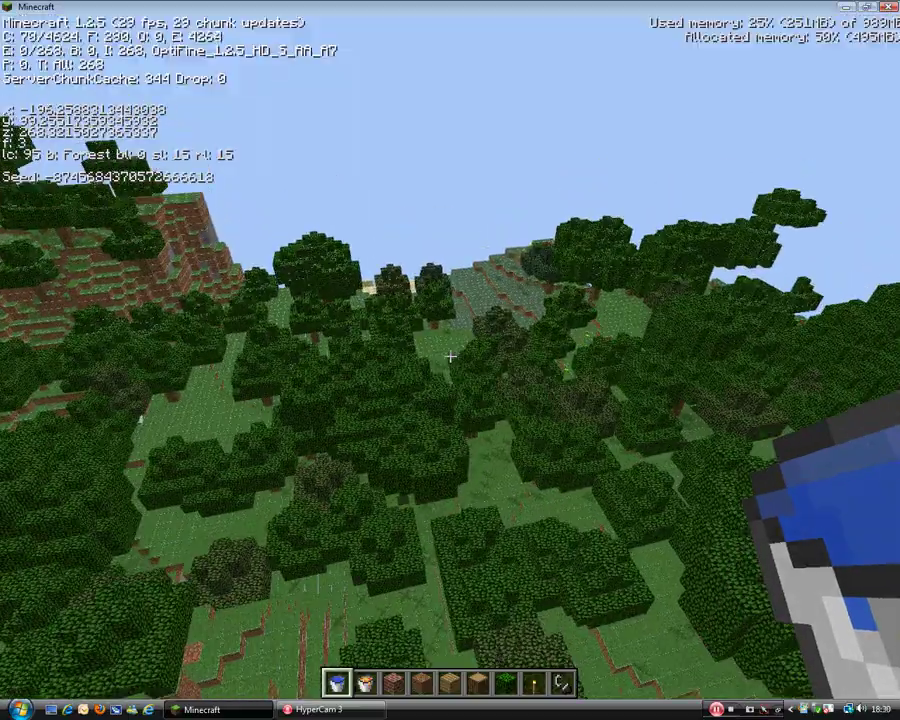
pyautogui.press('w')
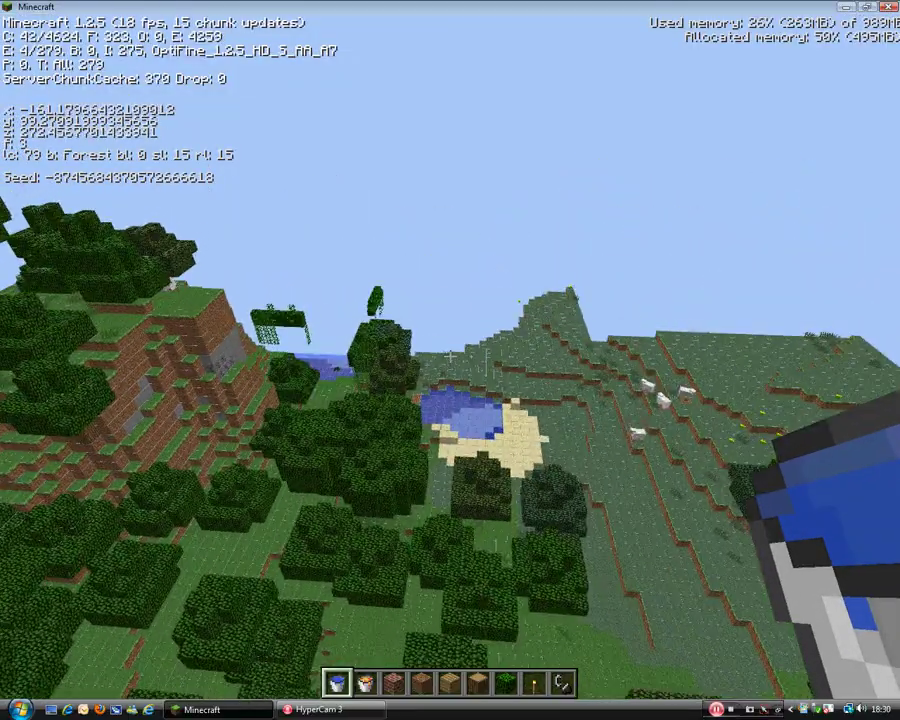
pyautogui.press('w')
pyautogui.press('w')
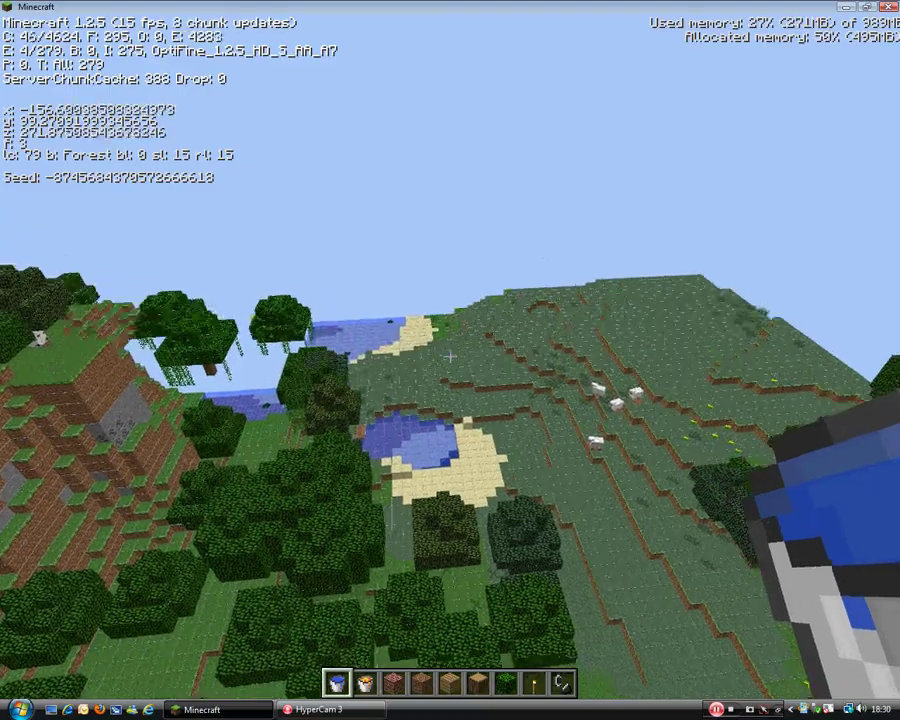
# Step: Turn around, fly back down to the leaf blocks beside the poured water, and pause the game
pyautogui.press('w')
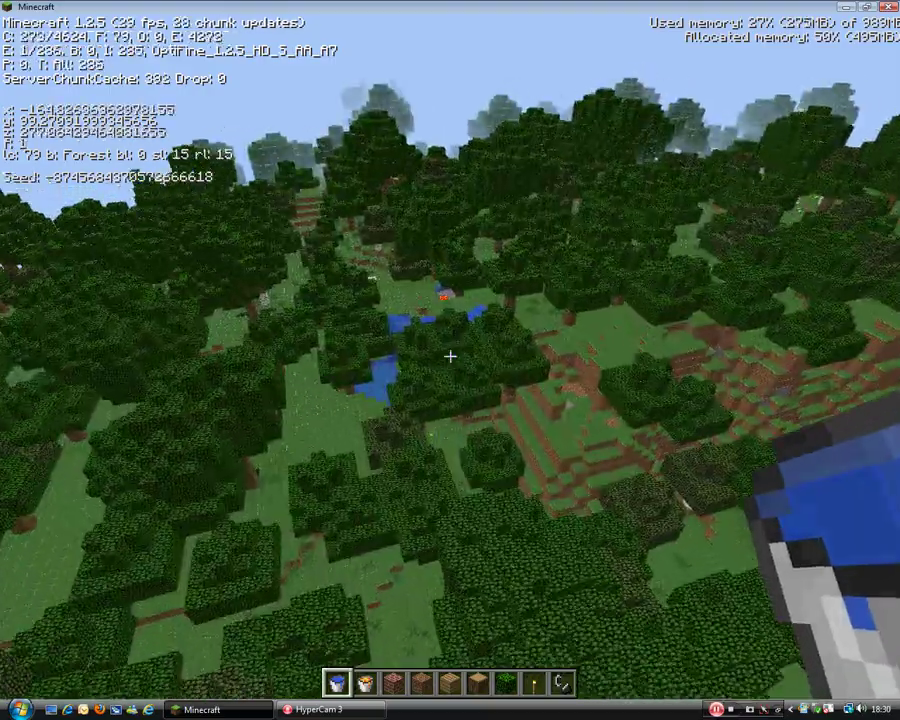
pyautogui.press('w')
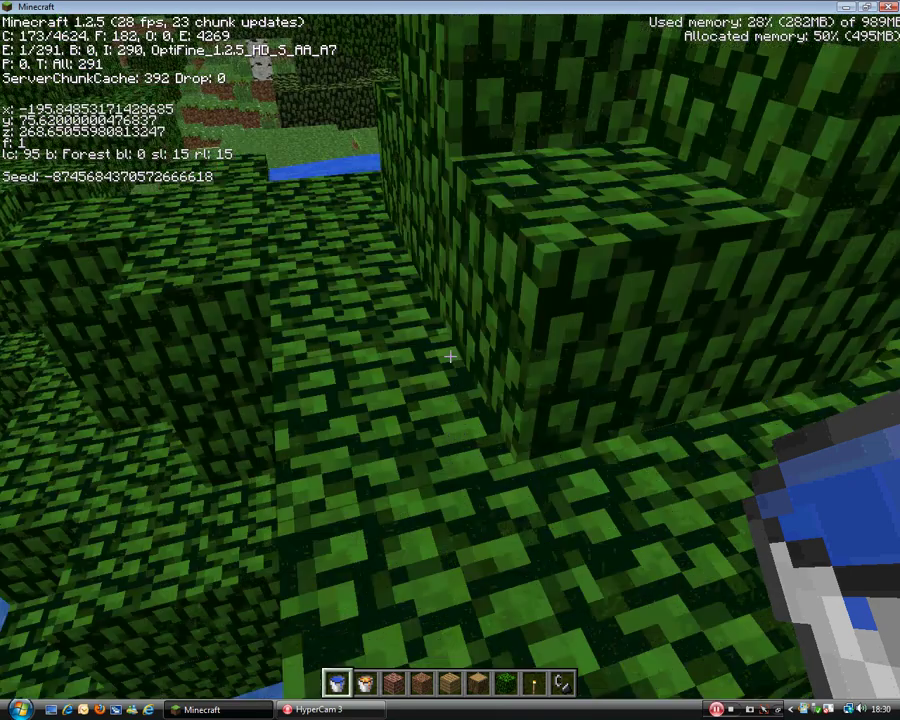
pyautogui.press('Escape')
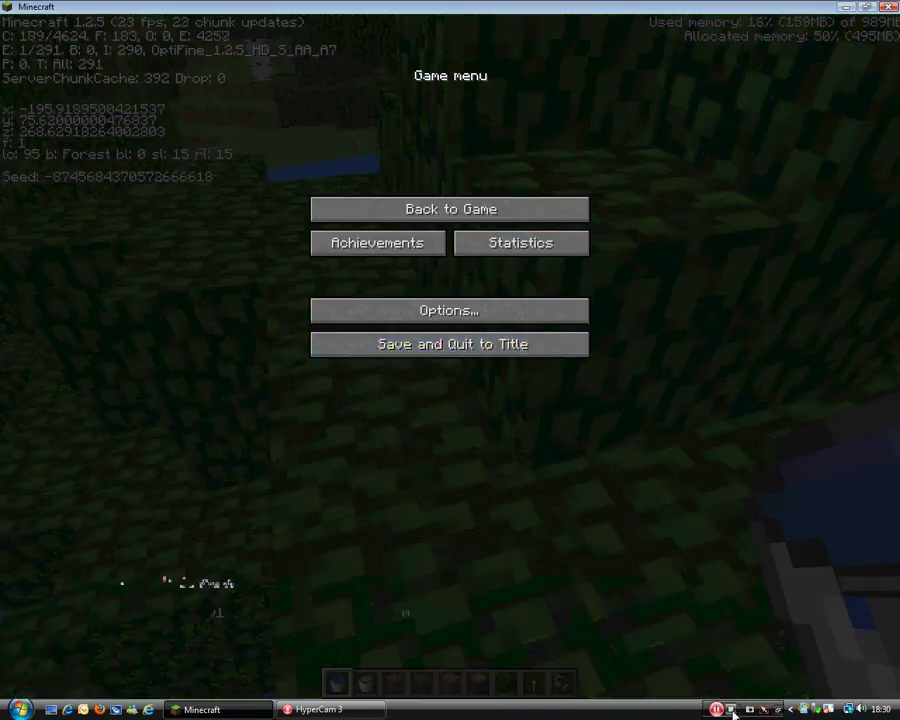